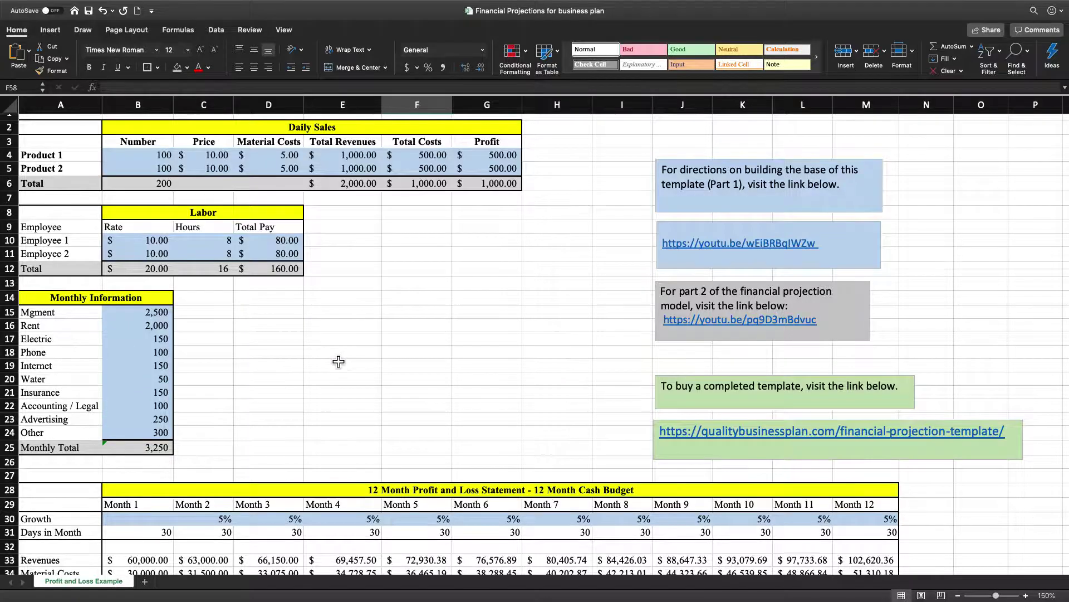
# Look through the daily sales, labor, monthly information, 12-month profit and loss, common size and five-year pro forma tables.
pyautogui.scroll(-5, 338, 358)
pyautogui.scroll(-1, 436, 377)
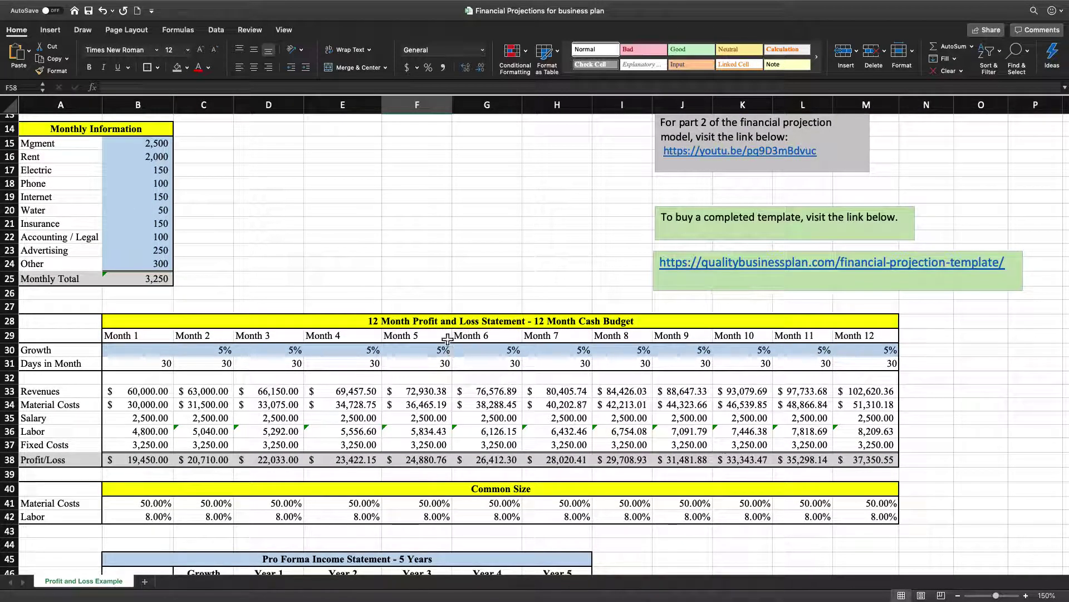
pyautogui.scroll(5, 515, 376)
pyautogui.scroll(2, 514, 373)
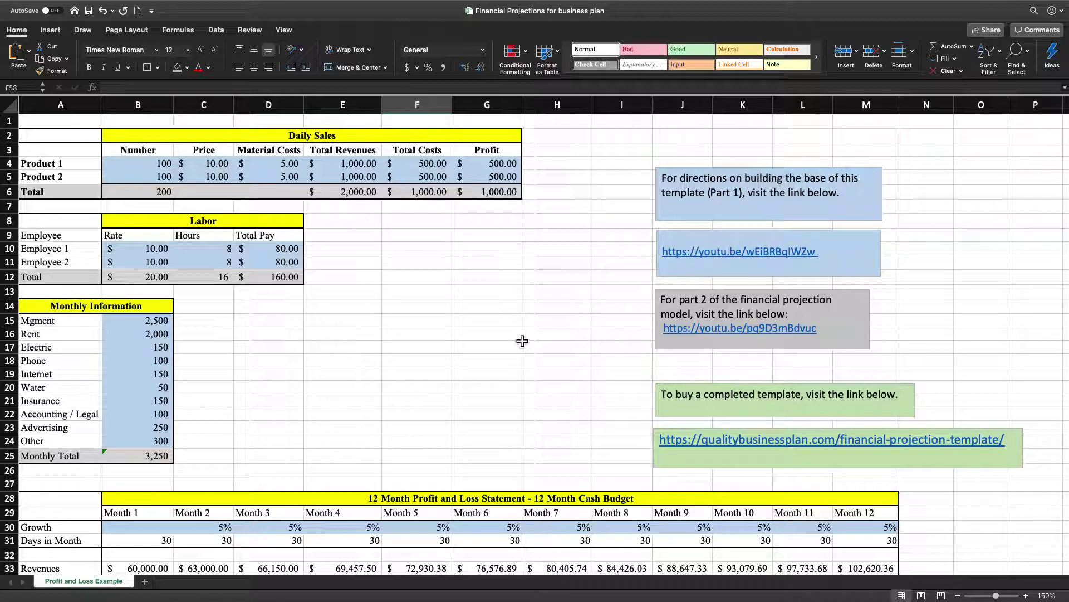
pyautogui.scroll(-10, 508, 339)
pyautogui.scroll(-4, 508, 338)
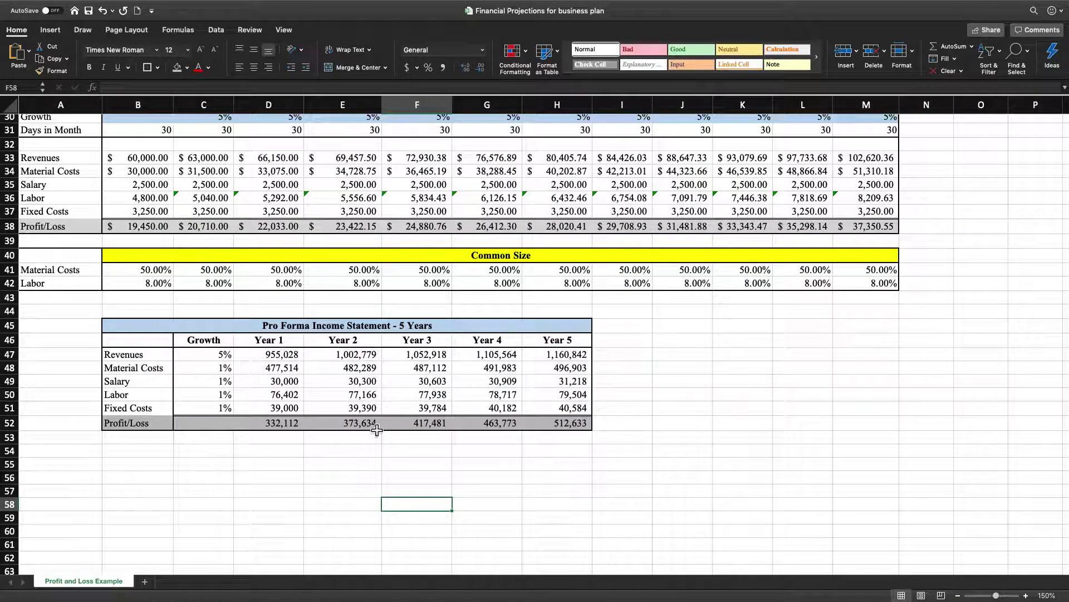
pyautogui.scroll(3, 486, 258)
pyautogui.scroll(7, 486, 258)
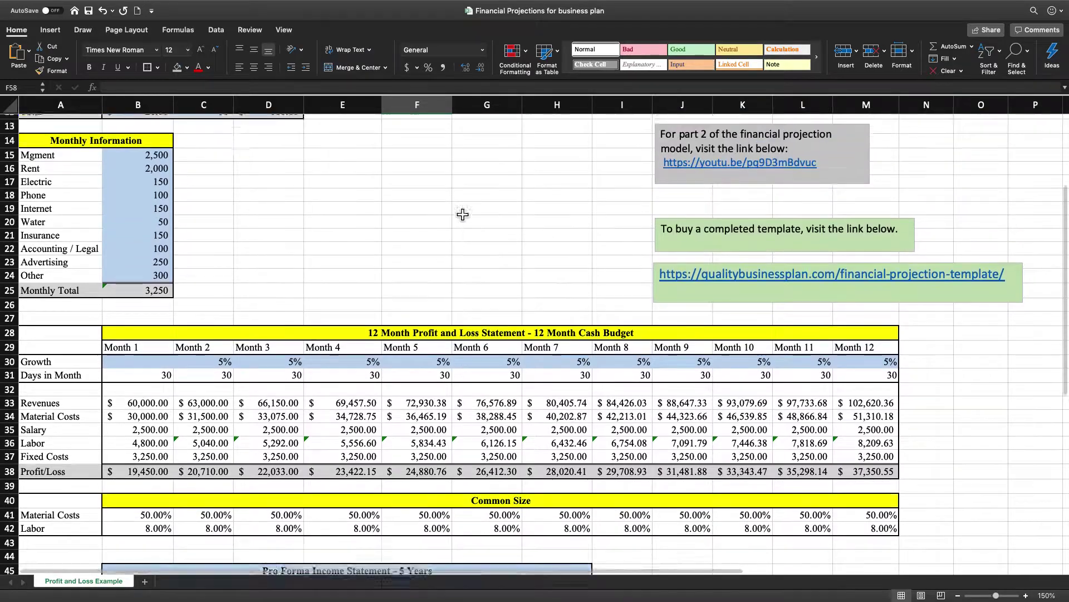
pyautogui.scroll(5, 370, 297)
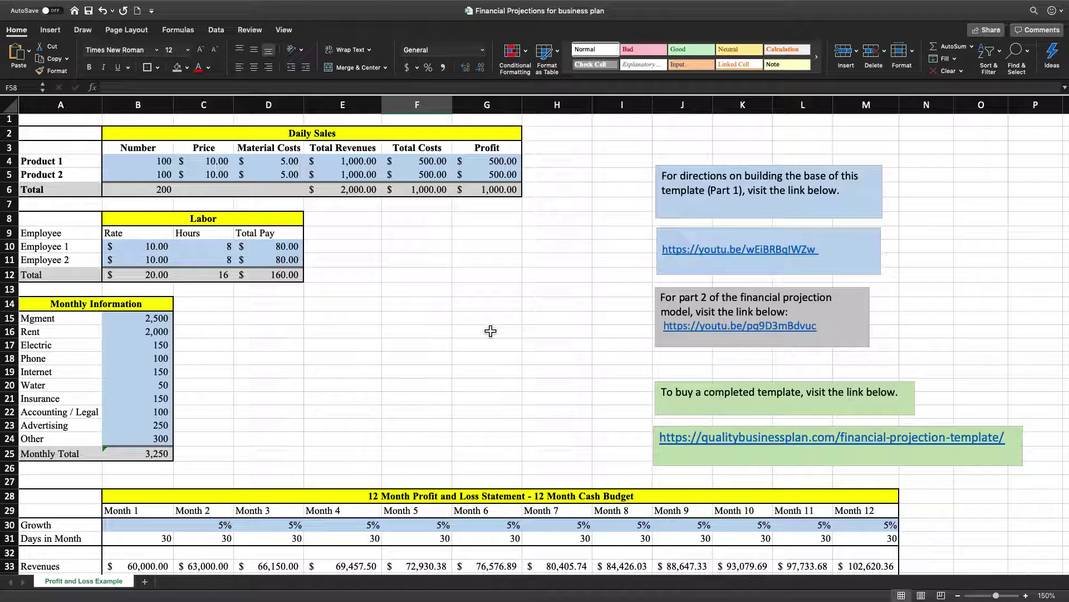
pyautogui.scroll(-10, 496, 330)
pyautogui.scroll(5, 602, 288)
pyautogui.scroll(3, 561, 304)
pyautogui.scroll(-3, 547, 303)
pyautogui.scroll(10, 552, 300)
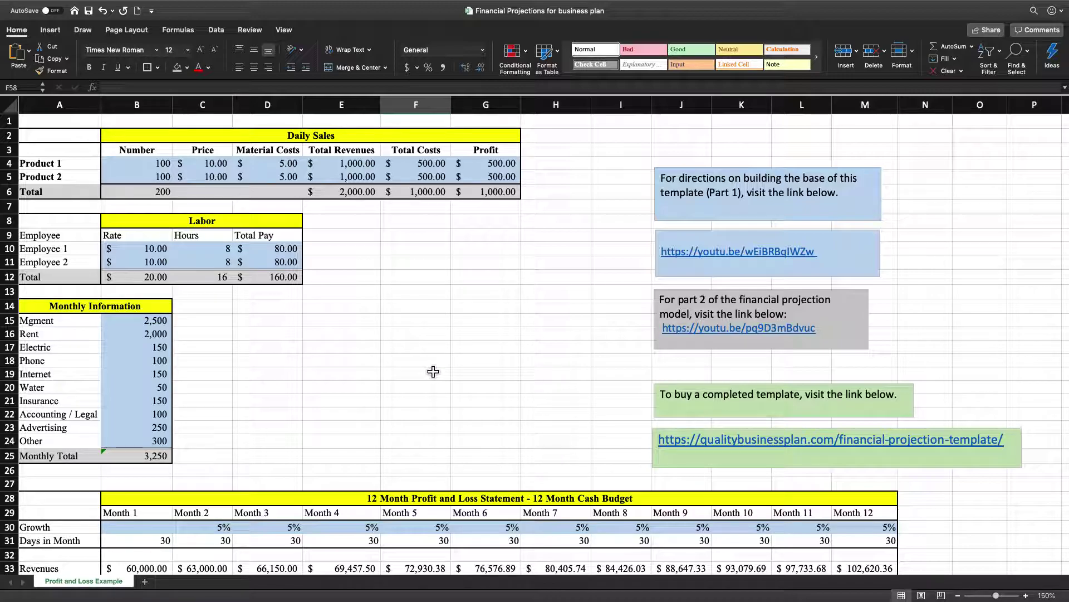
pyautogui.scroll(-10, 433, 372)
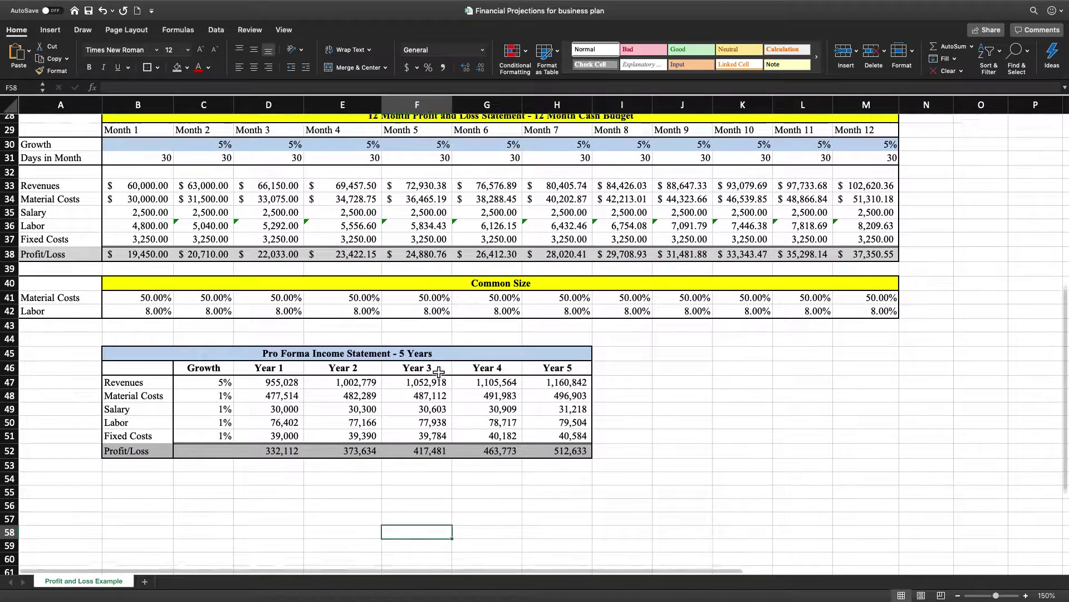
pyautogui.click(261, 486)
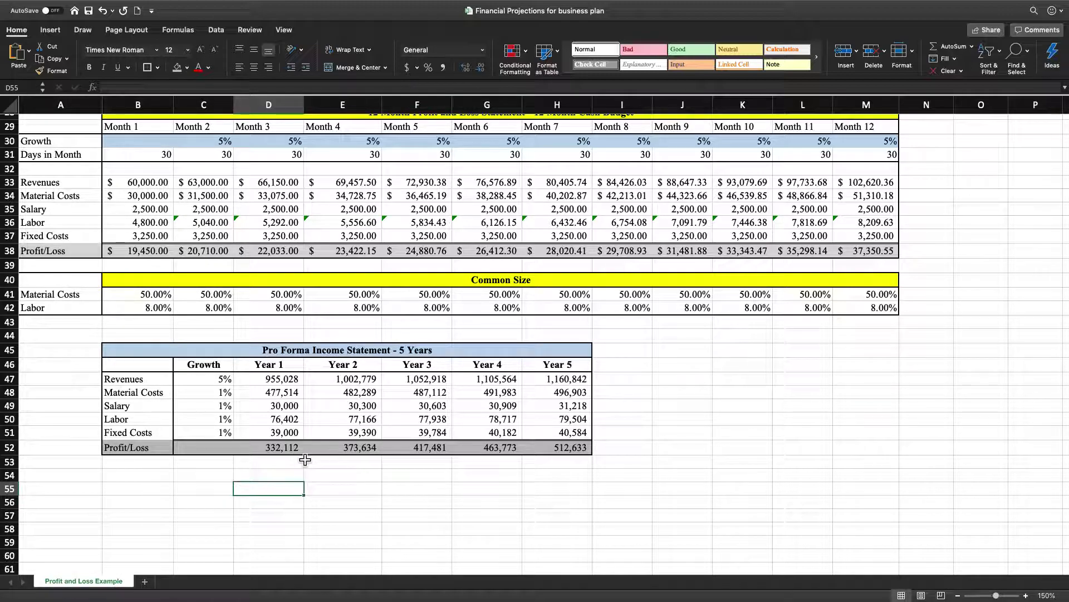
pyautogui.scroll(5, 441, 444)
pyautogui.scroll(8, 402, 429)
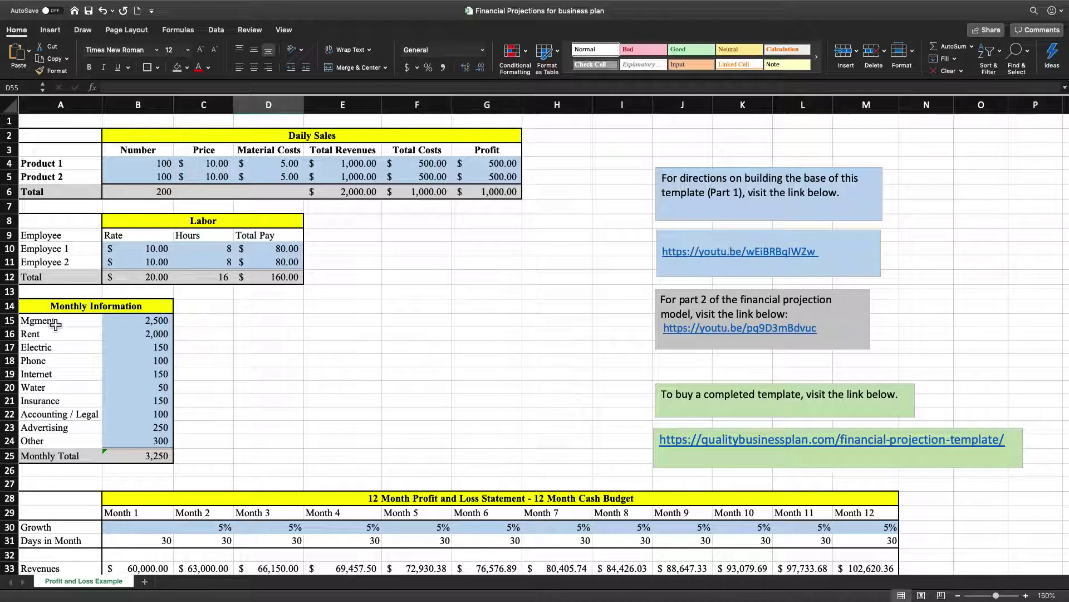
# Insert a clustered bar chart of the Monthly Information items and amounts in A15:B24, and place it beside that table.
pyautogui.moveTo(56, 324); pyautogui.dragTo(137, 440)
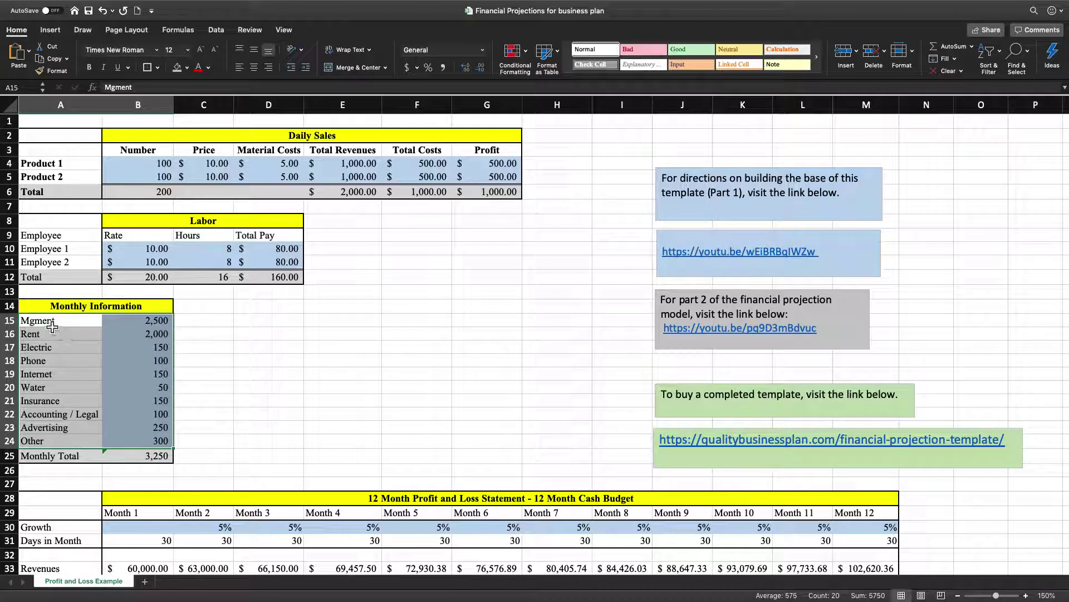
pyautogui.click(305, 363)
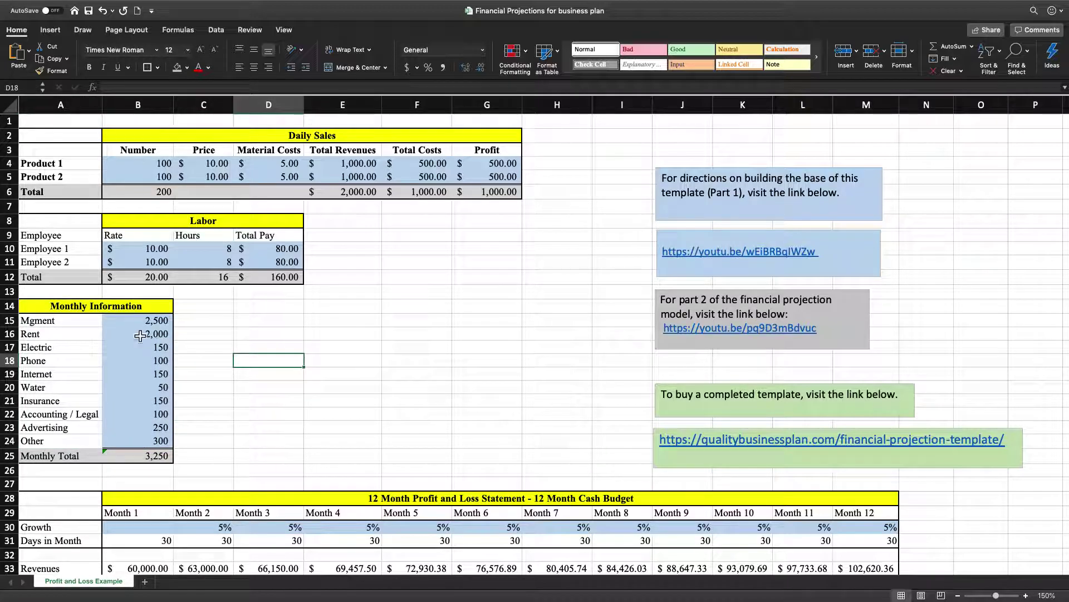
pyautogui.moveTo(59, 320); pyautogui.dragTo(158, 441)
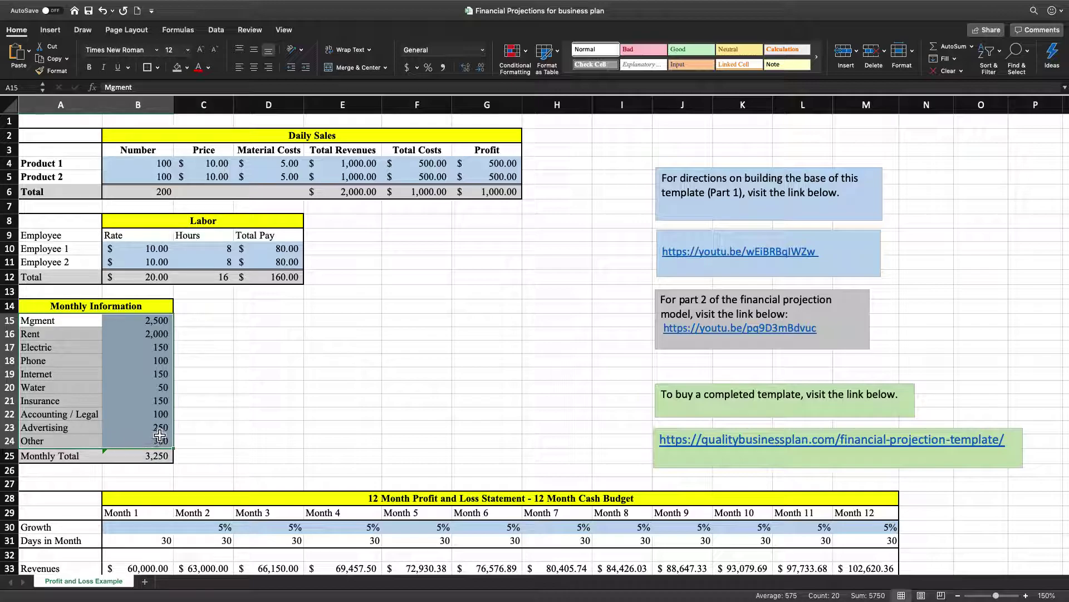
pyautogui.click(53, 32)
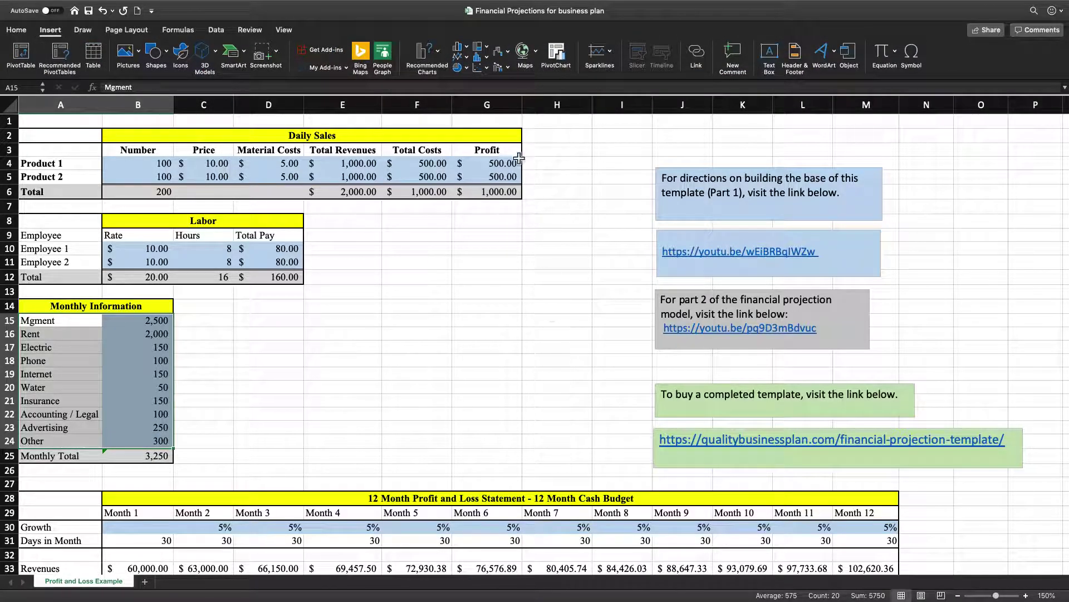
pyautogui.click(439, 55)
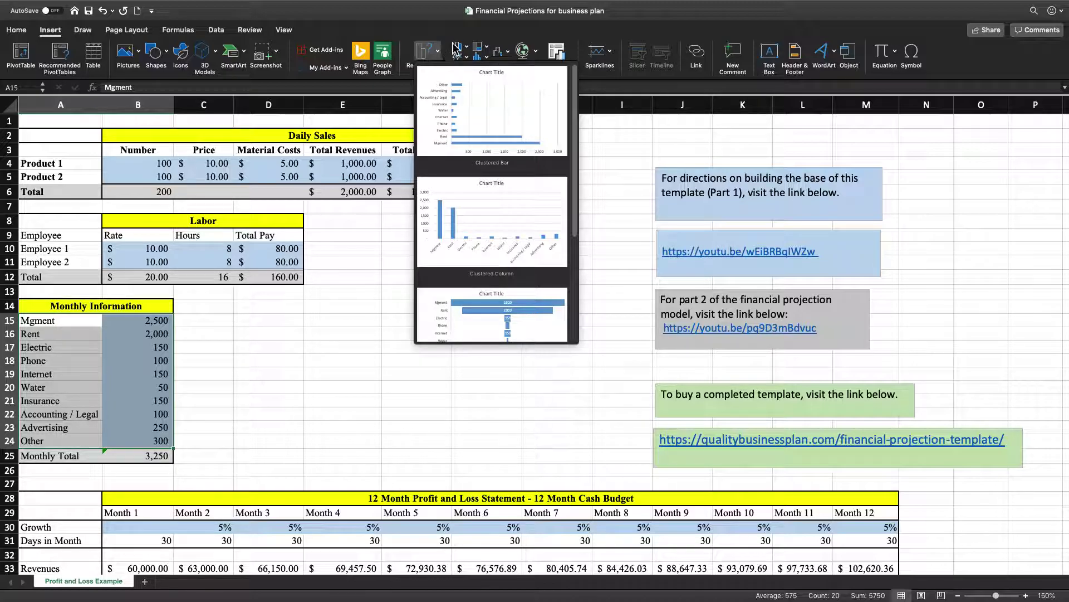
pyautogui.click(324, 322)
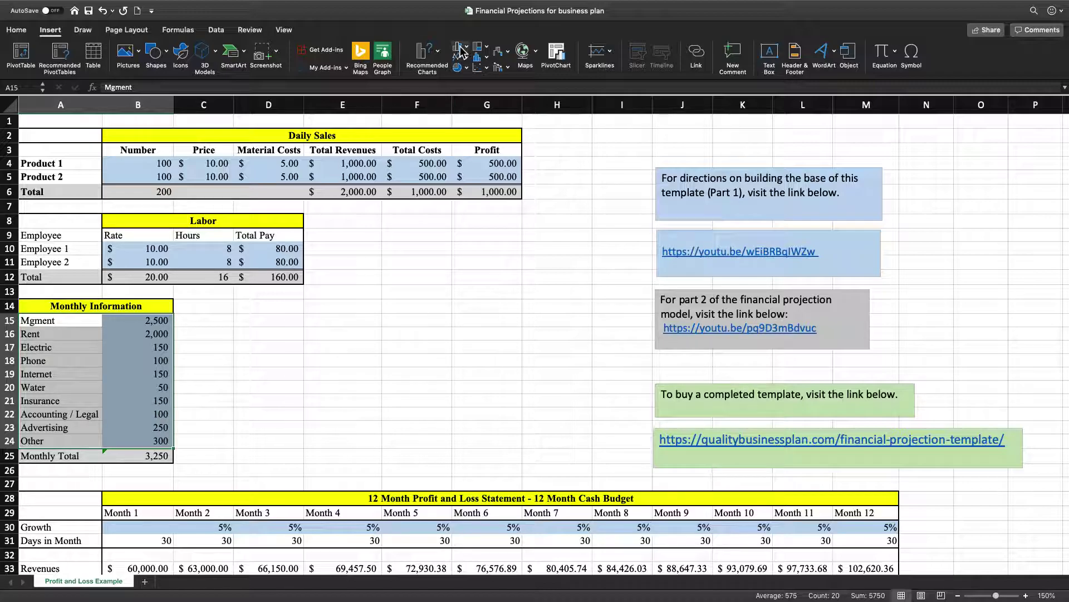
pyautogui.click(440, 53)
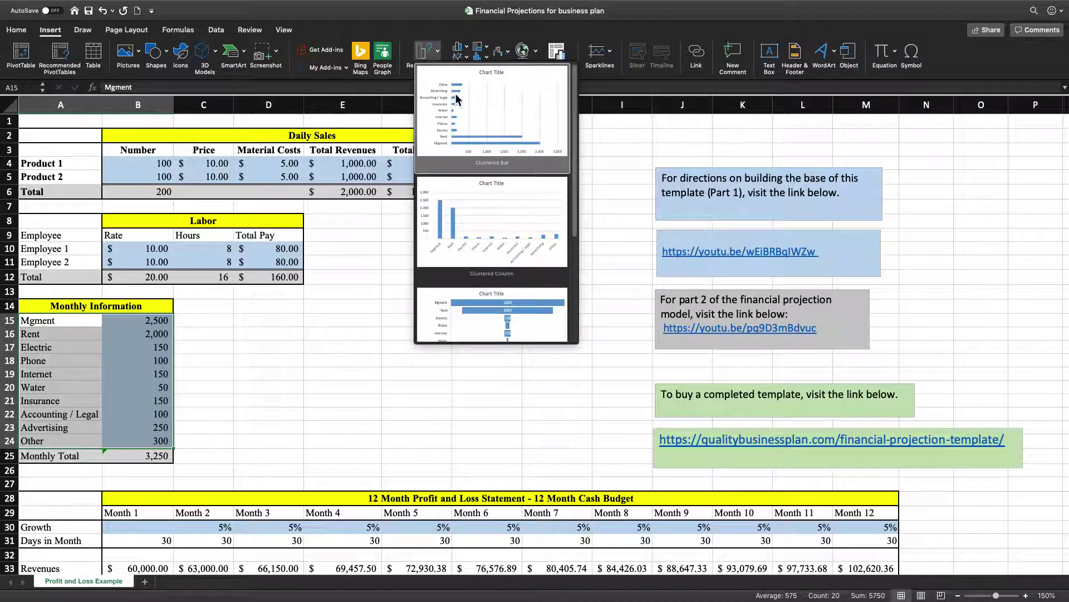
pyautogui.click(457, 94)
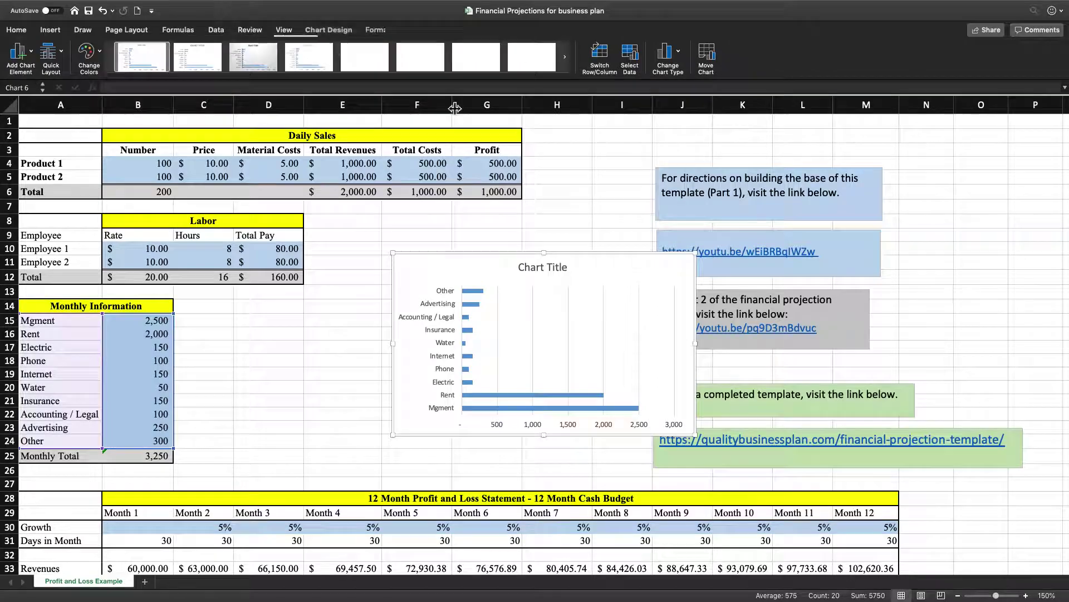
pyautogui.moveTo(473, 262); pyautogui.dragTo(342, 288)
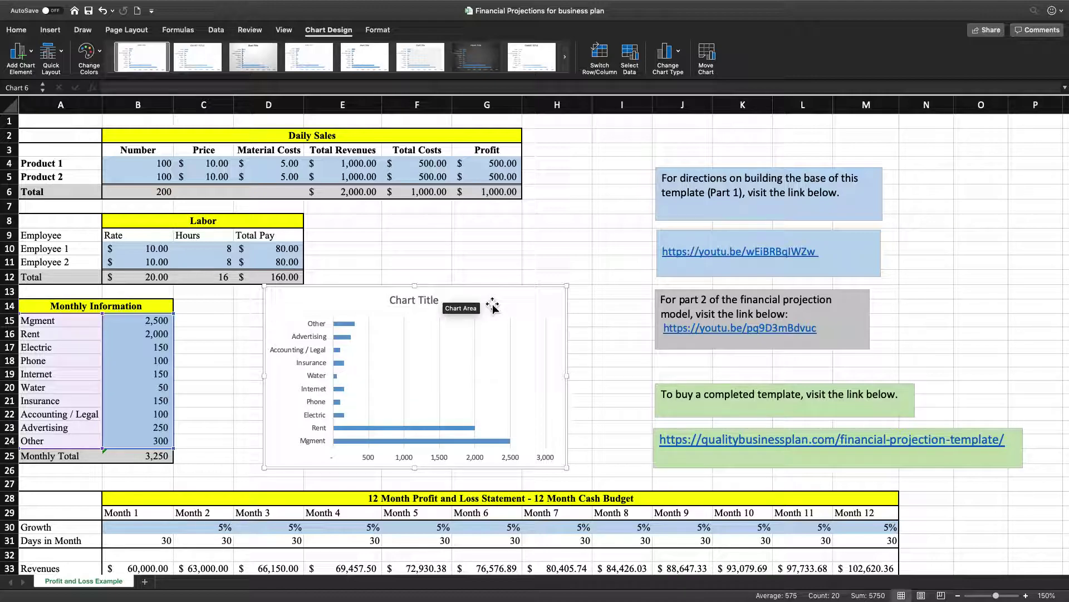
# Change the bar chart's title to "Monthly Fixed Costs" and close the title formatting options.
pyautogui.click(422, 303)
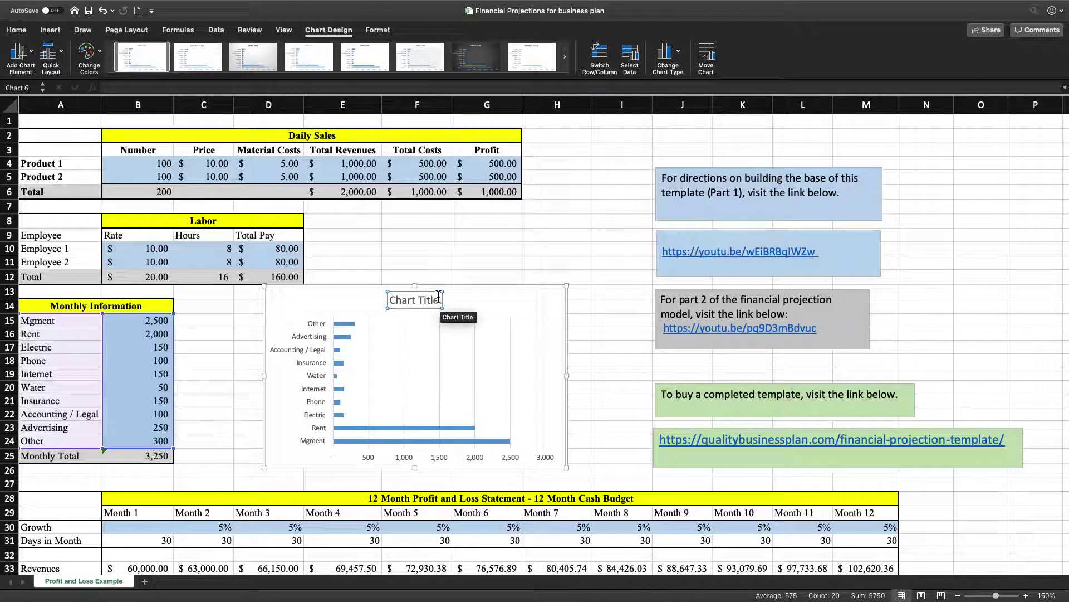
pyautogui.doubleClick(428, 300)
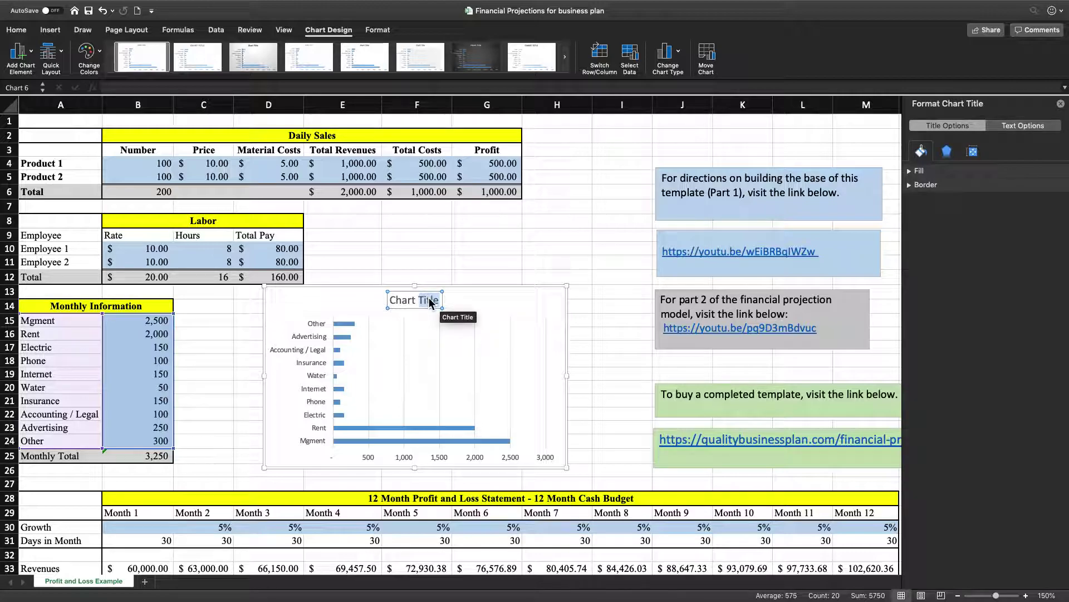
pyautogui.tripleClick(432, 301)
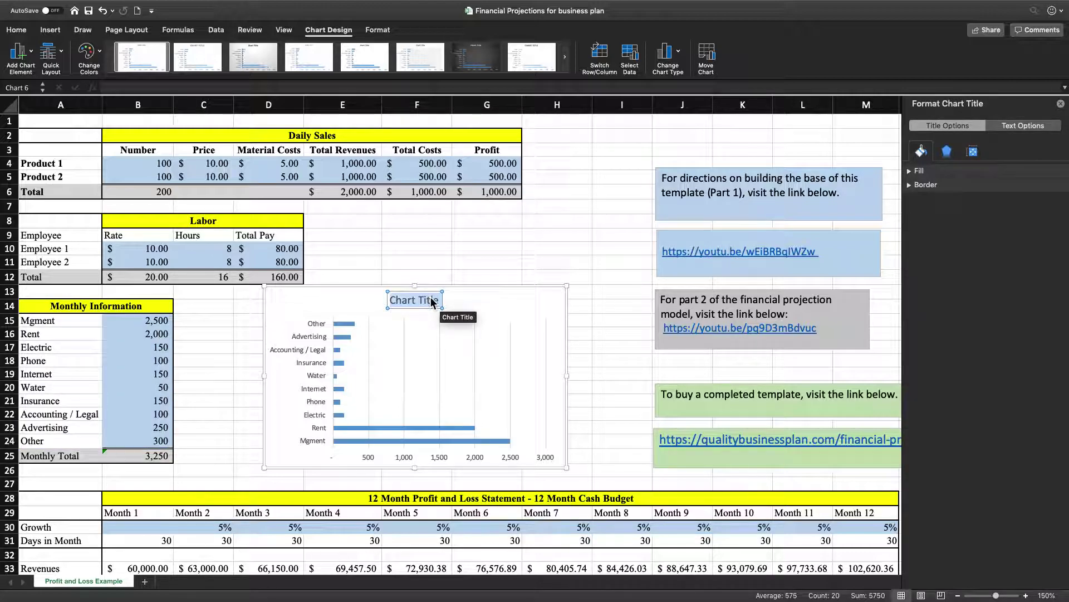
pyautogui.write('Mo')
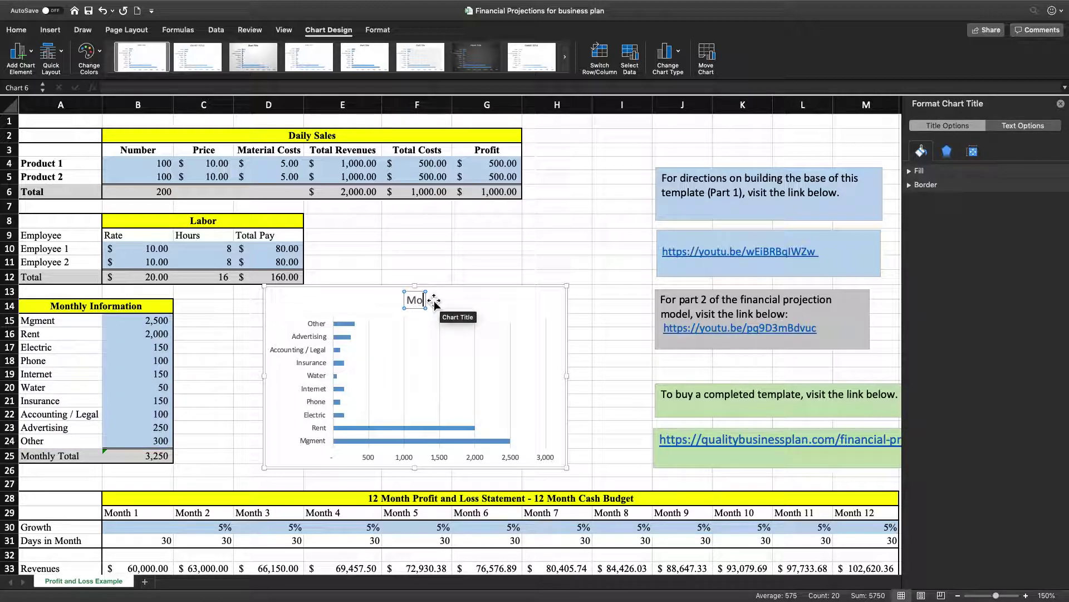
pyautogui.write('nthly')
pyautogui.write(' Ex')
pyautogui.press('BackSpace')
pyautogui.press('BackSpace')
pyautogui.press('BackSpace')
pyautogui.write('Fixed')
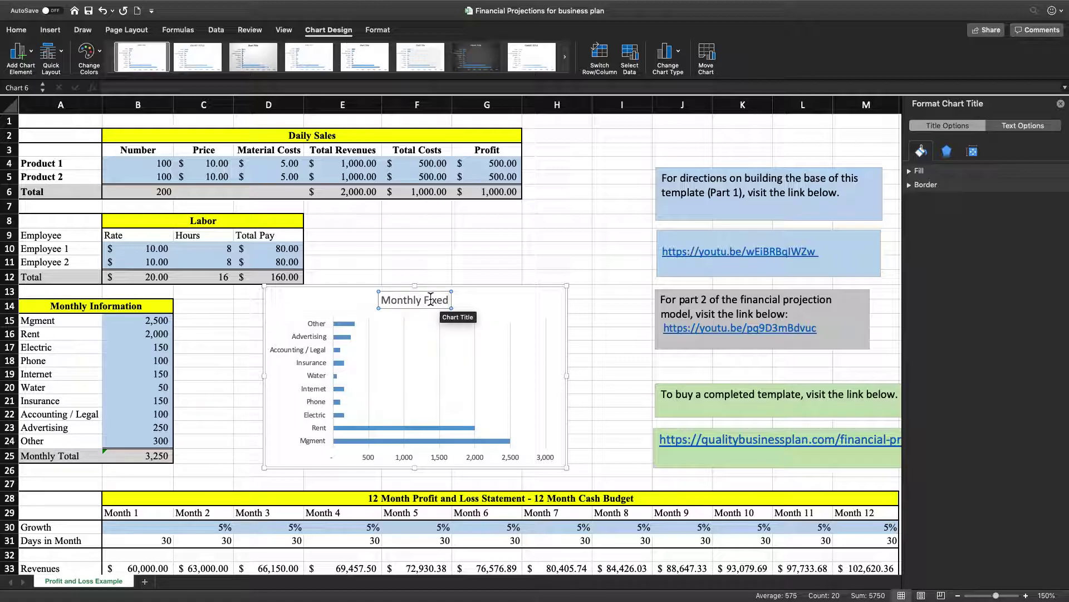
pyautogui.write(' Costs')
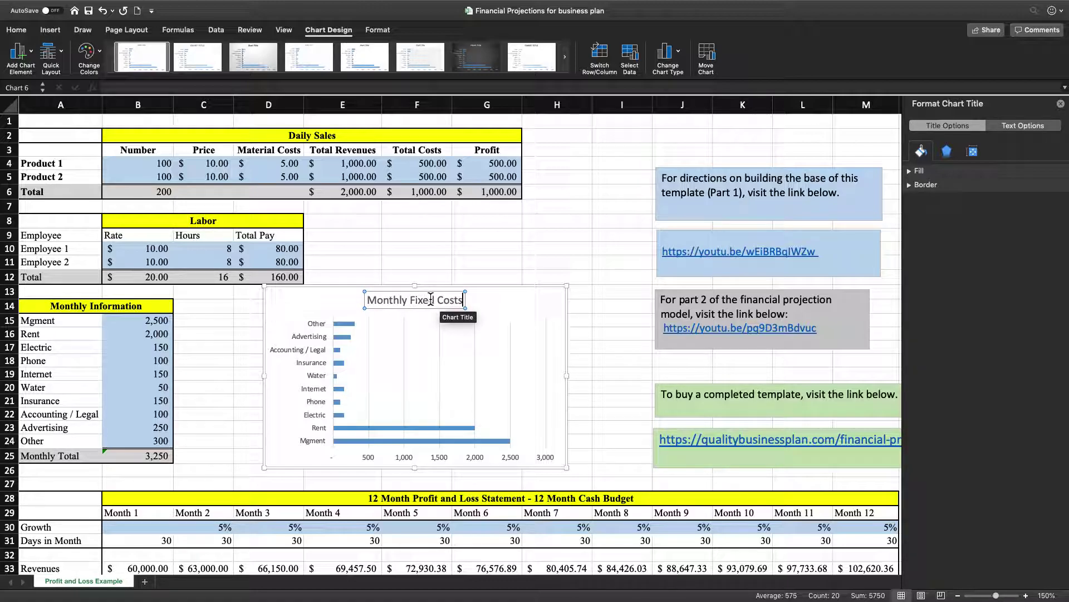
pyautogui.click(445, 263)
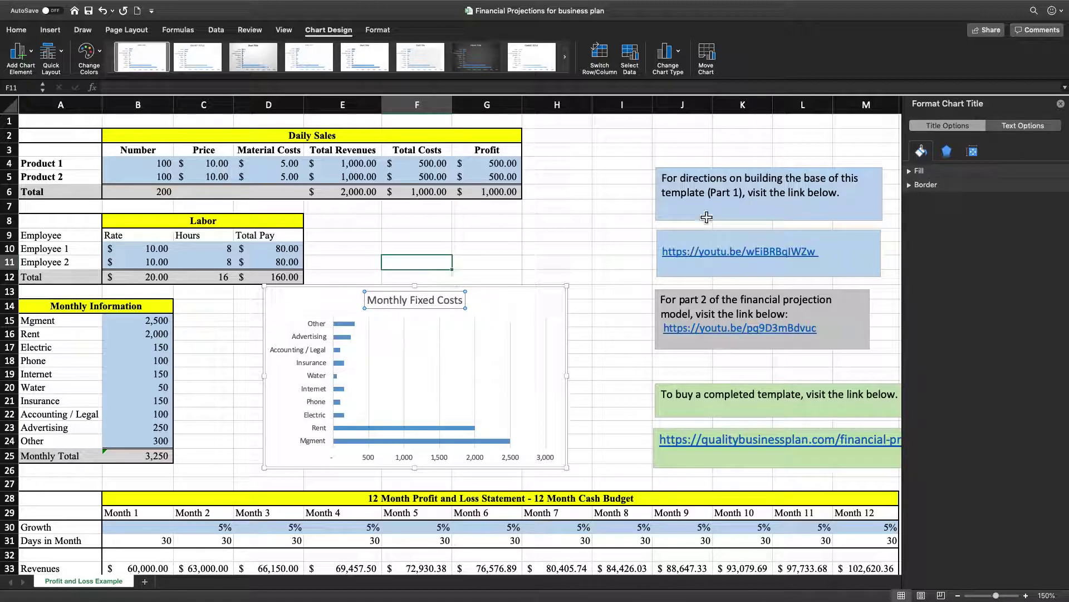
pyautogui.click(1061, 104)
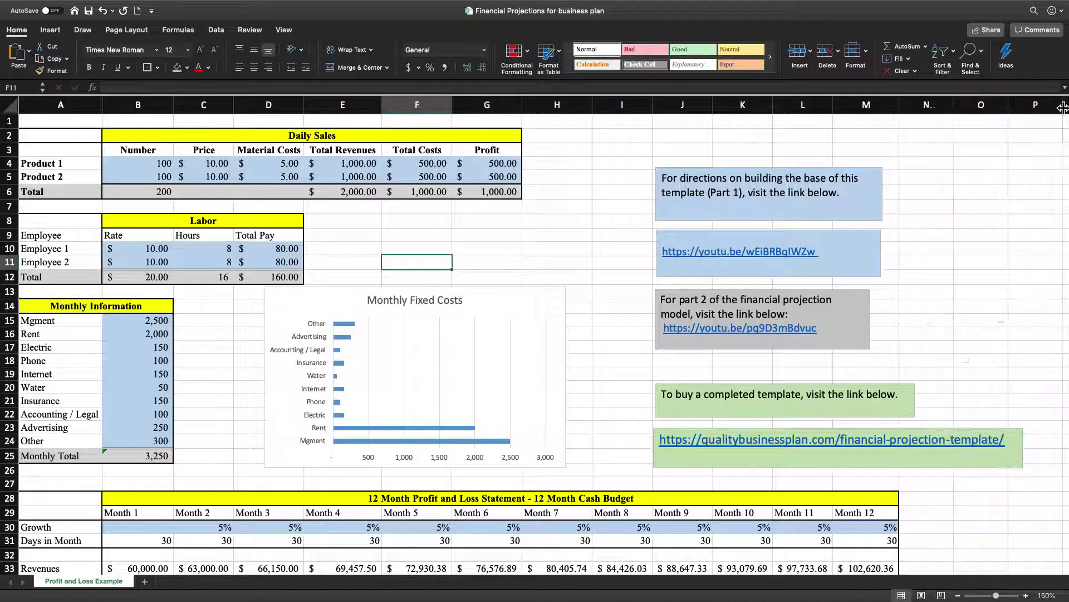
# Change the Monthly Fixed Costs chart to a 3-D pie and move it so it starts in column E around row 11.
pyautogui.click(523, 300)
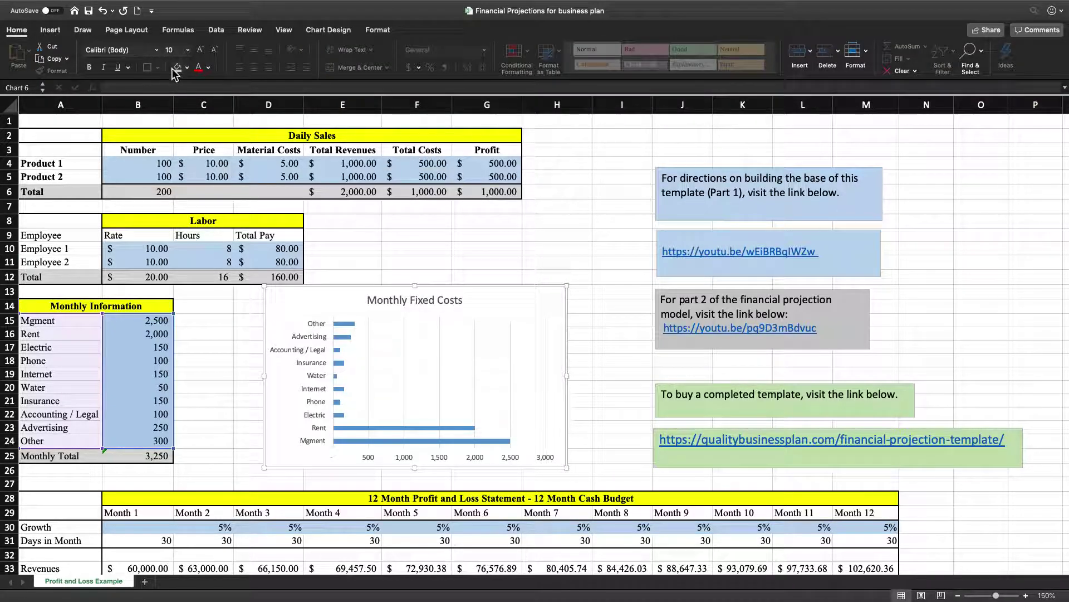
pyautogui.click(557, 266)
pyautogui.click(513, 250)
pyautogui.click(510, 297)
pyautogui.click(344, 33)
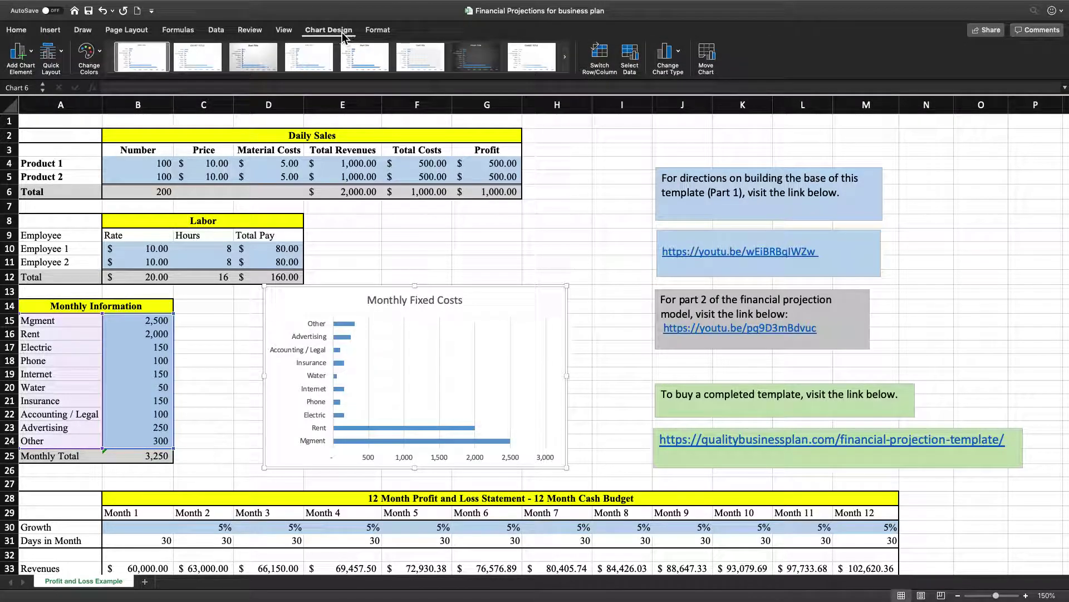
pyautogui.click(681, 56)
pyautogui.moveTo(688, 97)
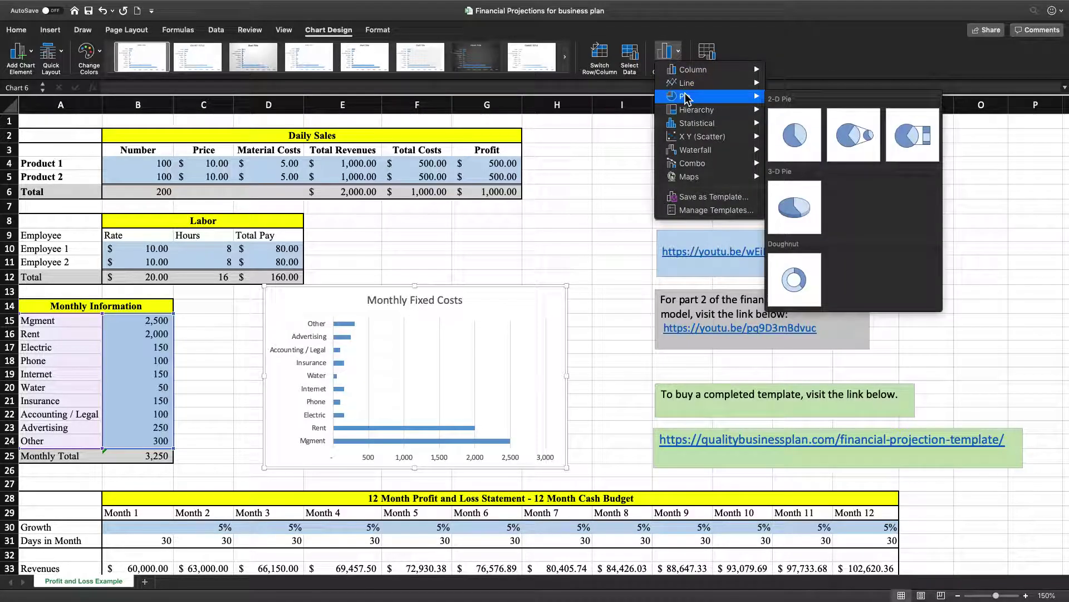
pyautogui.click(794, 205)
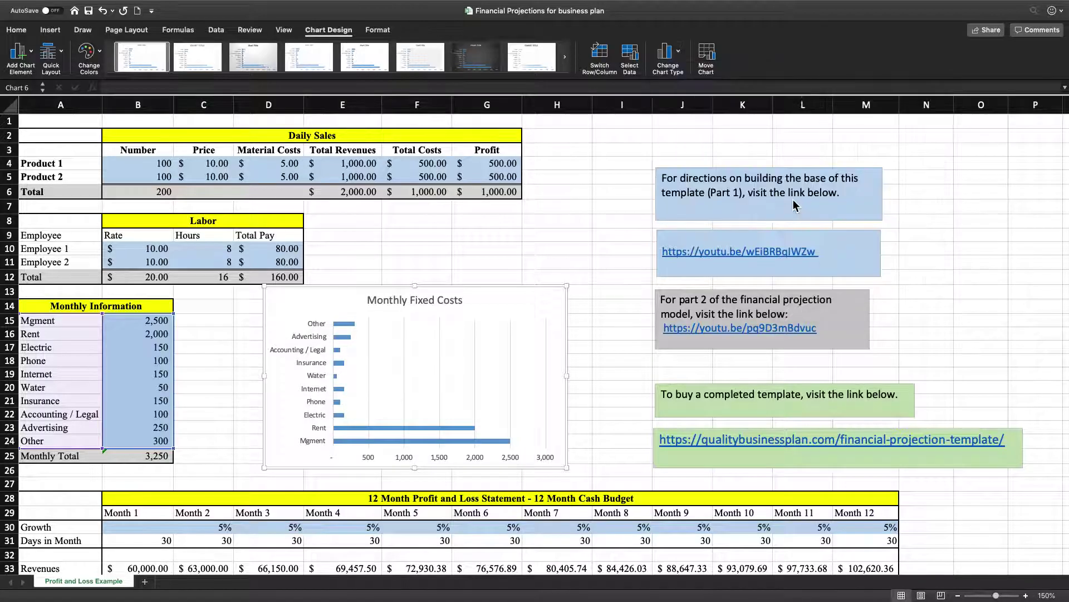
pyautogui.moveTo(523, 286); pyautogui.dragTo(578, 255)
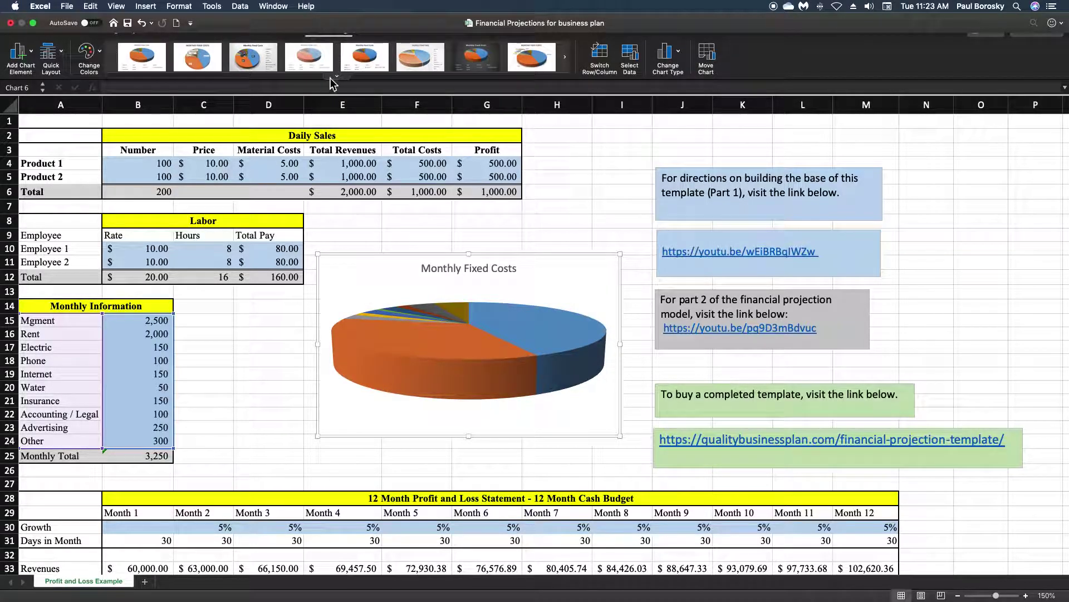
# Apply chart Style 3 to the Monthly Fixed Costs pie chart.
pyautogui.click(333, 78)
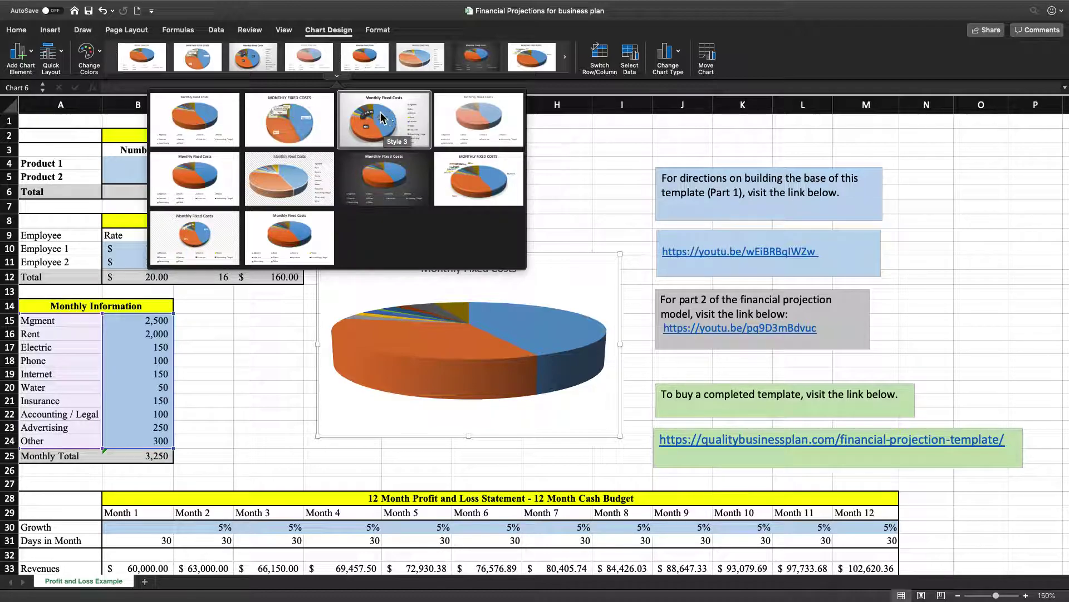
pyautogui.click(410, 120)
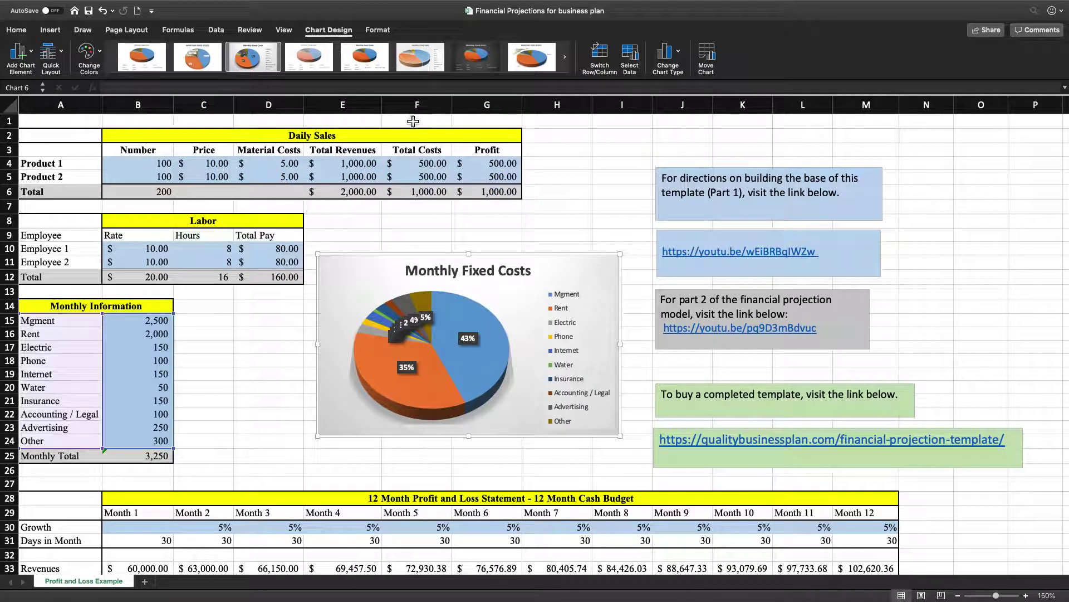
pyautogui.moveTo(443, 326)
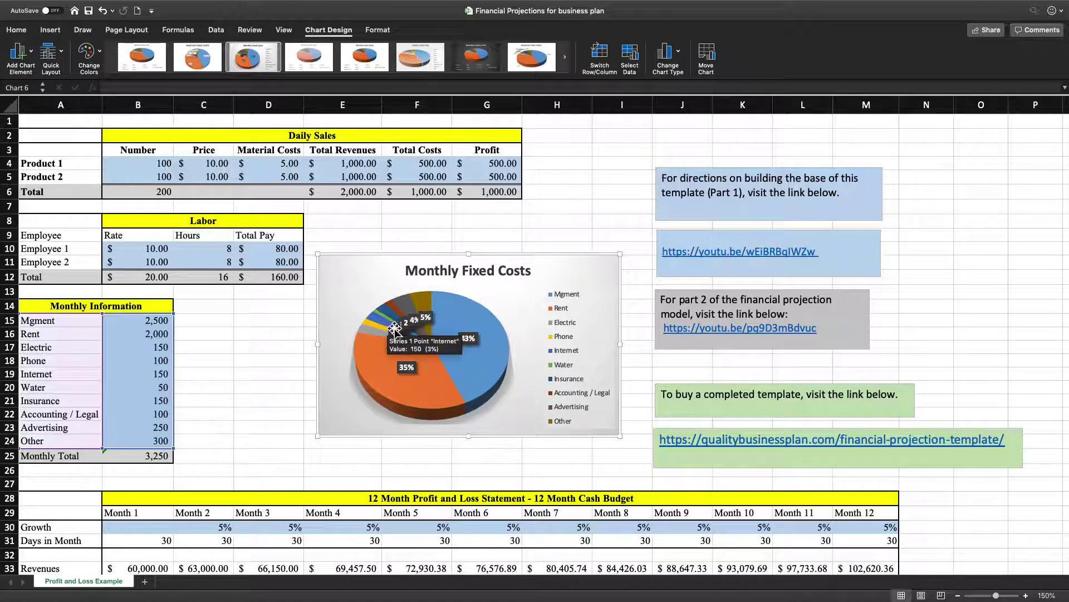
pyautogui.moveTo(437, 356)
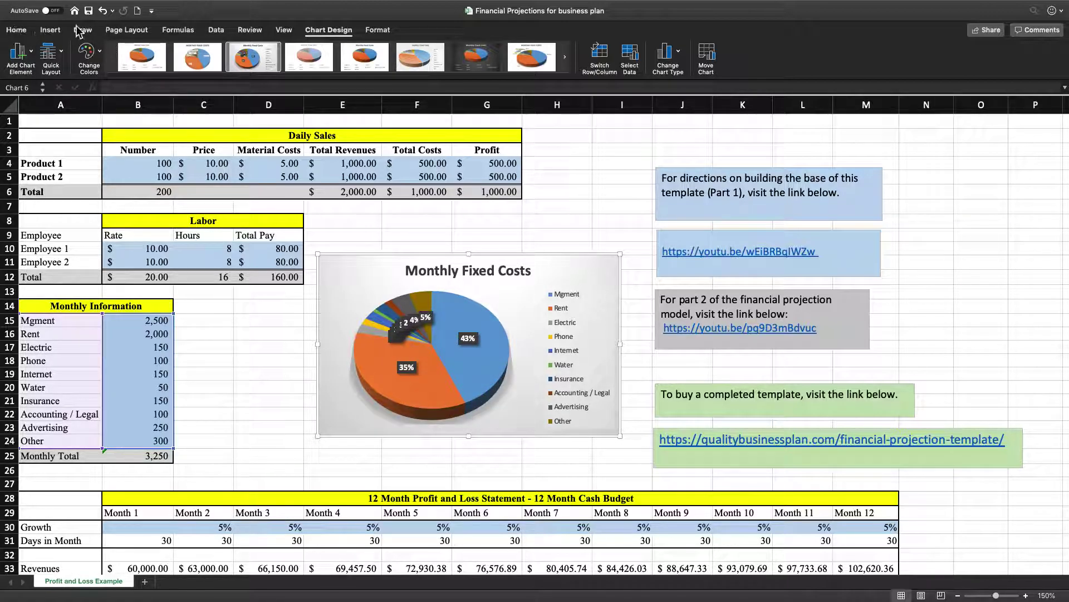
# Try the monochromatic orange palette on the Monthly Fixed Costs pie chart, and restore the original colorful palette.
pyautogui.click(102, 55)
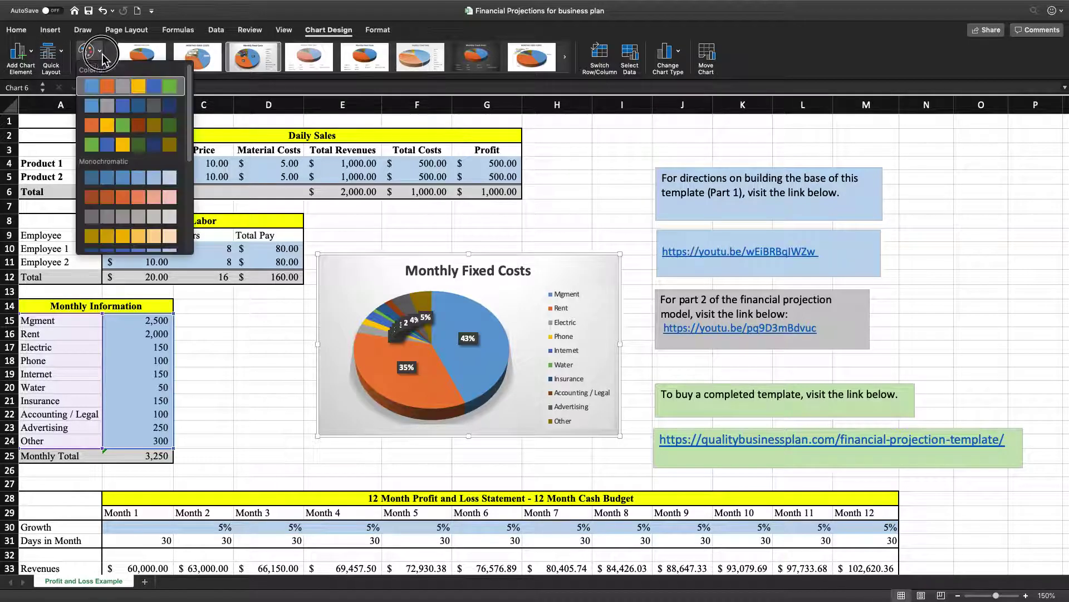
pyautogui.click(119, 179)
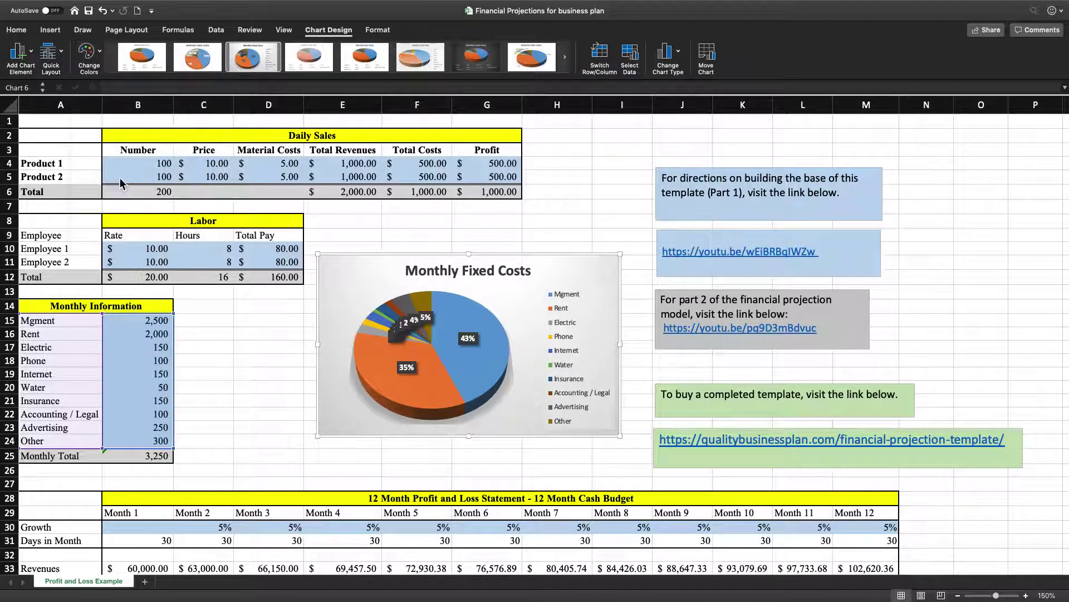
pyautogui.click(99, 57)
pyautogui.click(143, 197)
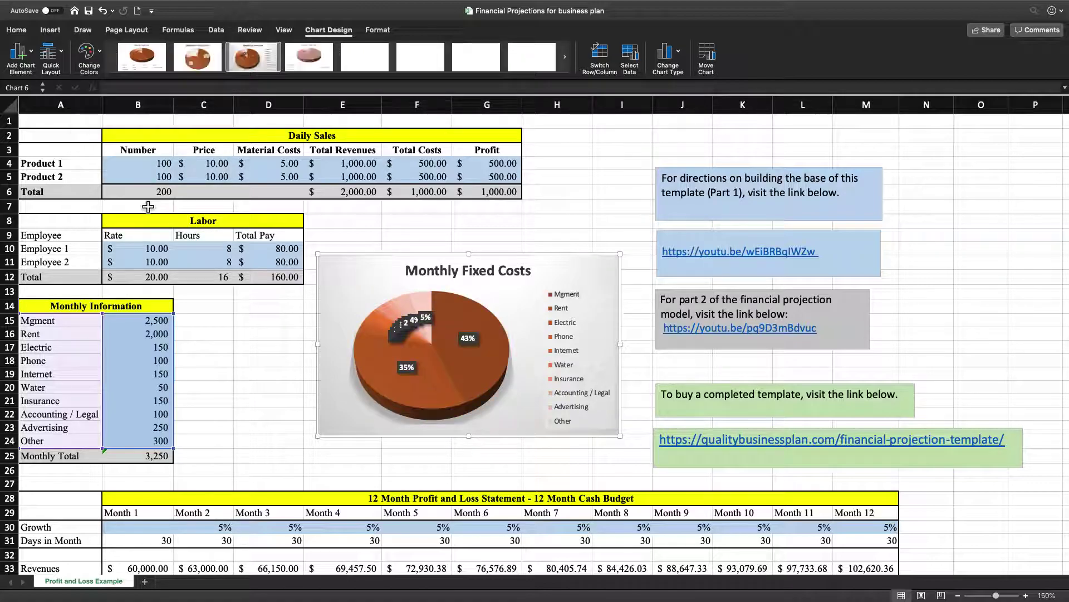
pyautogui.click(101, 58)
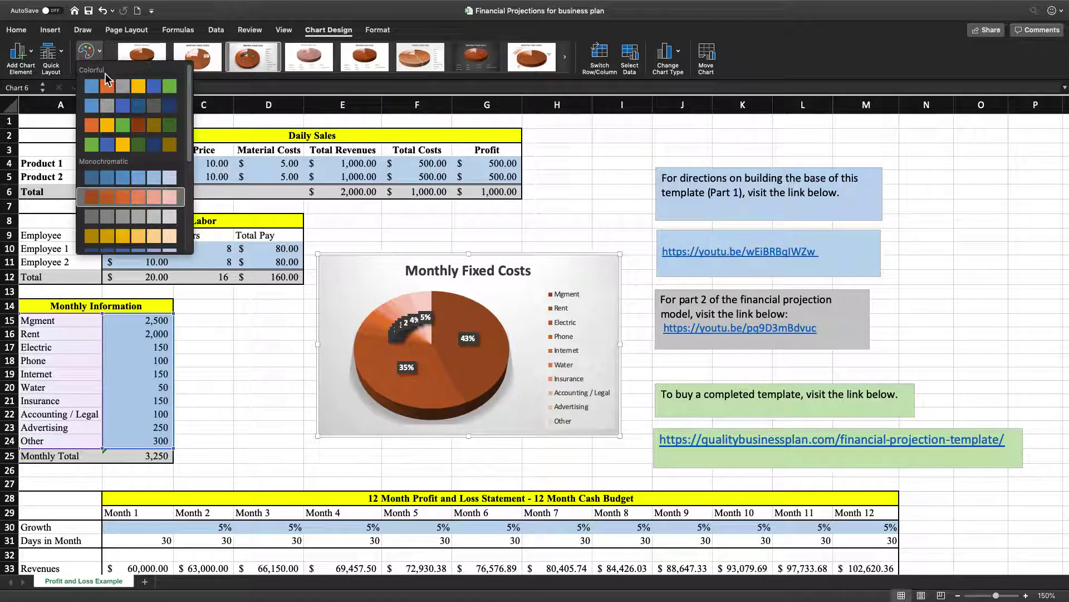
pyautogui.click(121, 90)
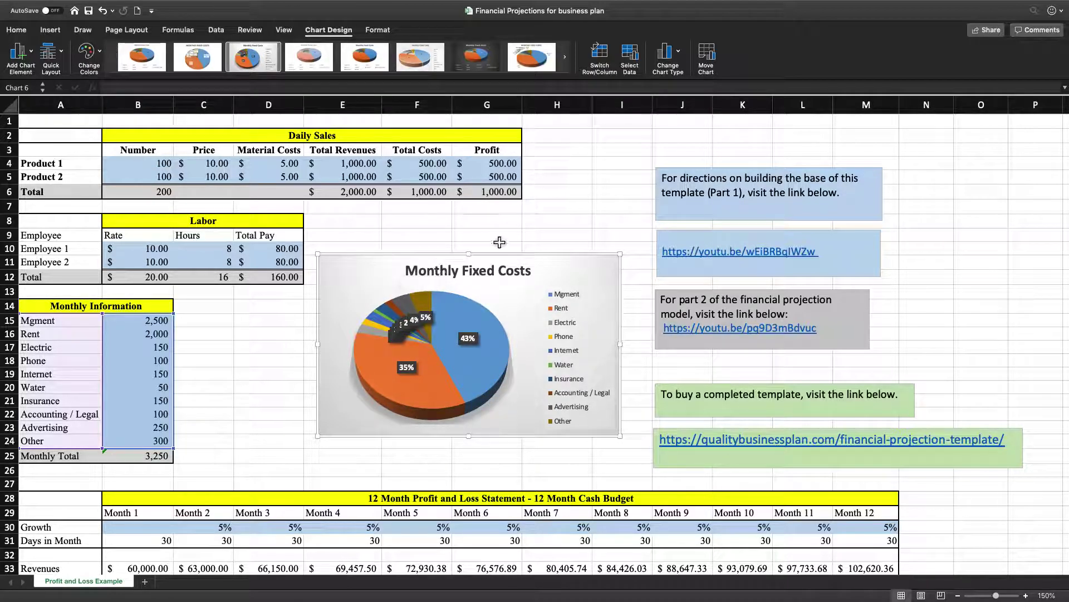
pyautogui.click(489, 221)
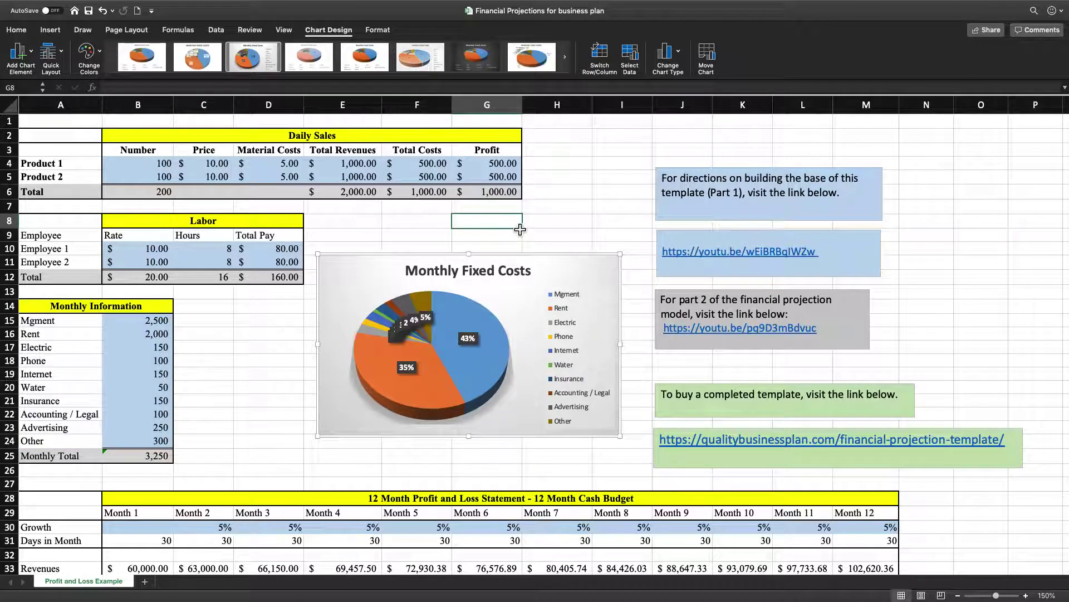
# Move the Monthly Fixed Costs chart title to the chart's upper right, above the legend.
pyautogui.click(578, 271)
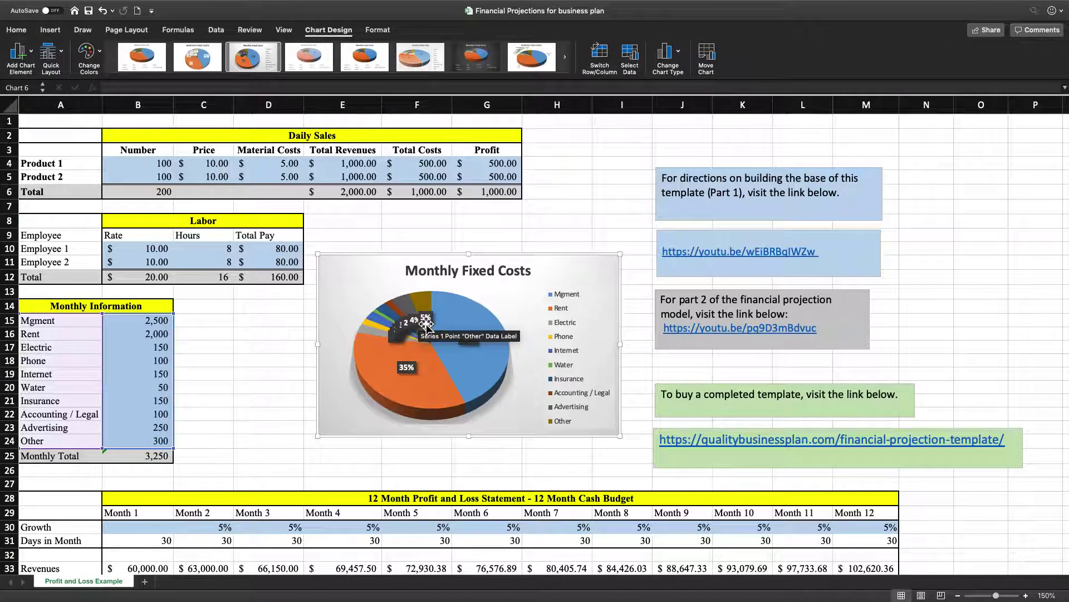
pyautogui.click(458, 271)
pyautogui.moveTo(448, 266); pyautogui.dragTo(527, 263)
pyautogui.click(471, 241)
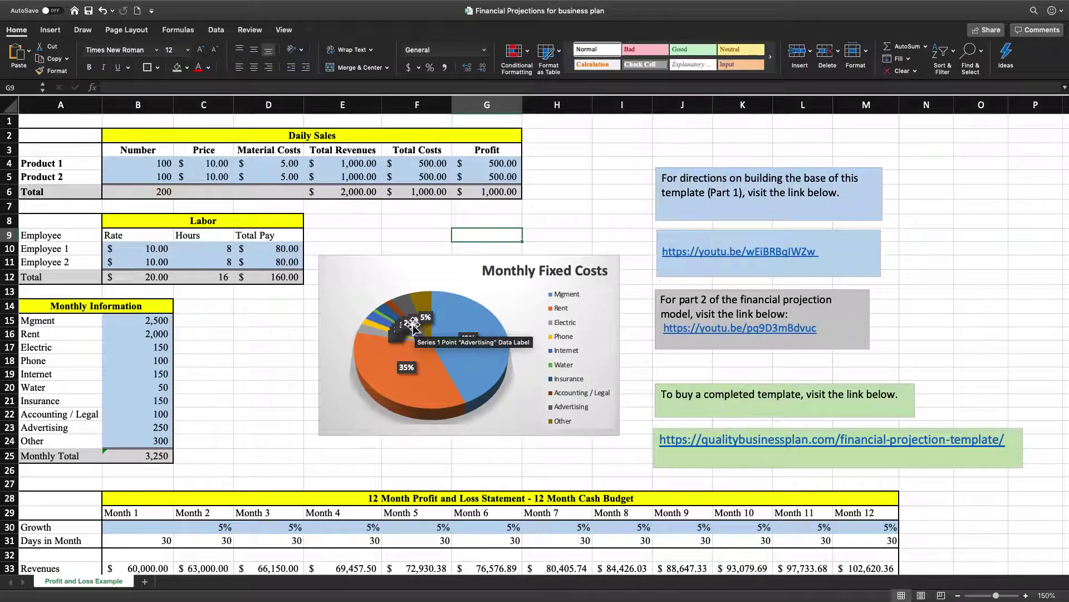
# Enlarge the pie chart by extending its left side to the right border of column D.
pyautogui.click(347, 427)
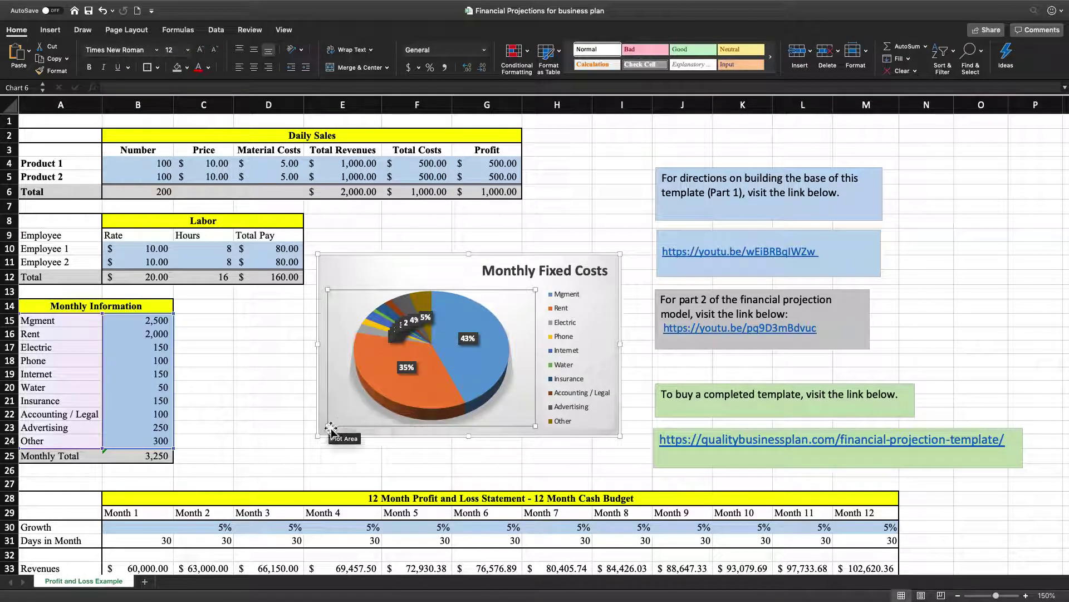
pyautogui.moveTo(320, 439); pyautogui.dragTo(301, 440)
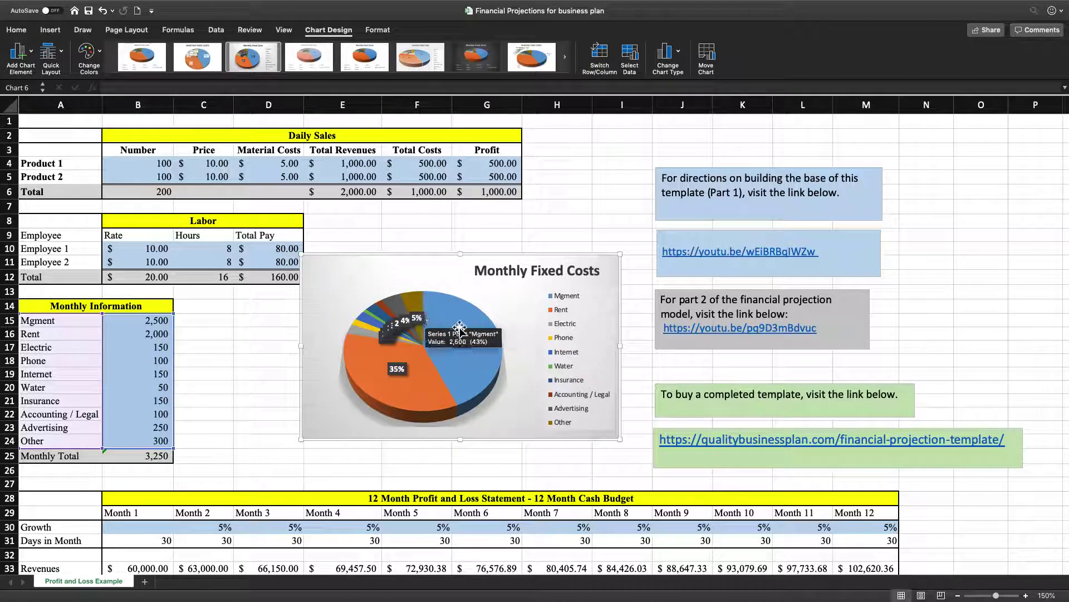
pyautogui.click(430, 270)
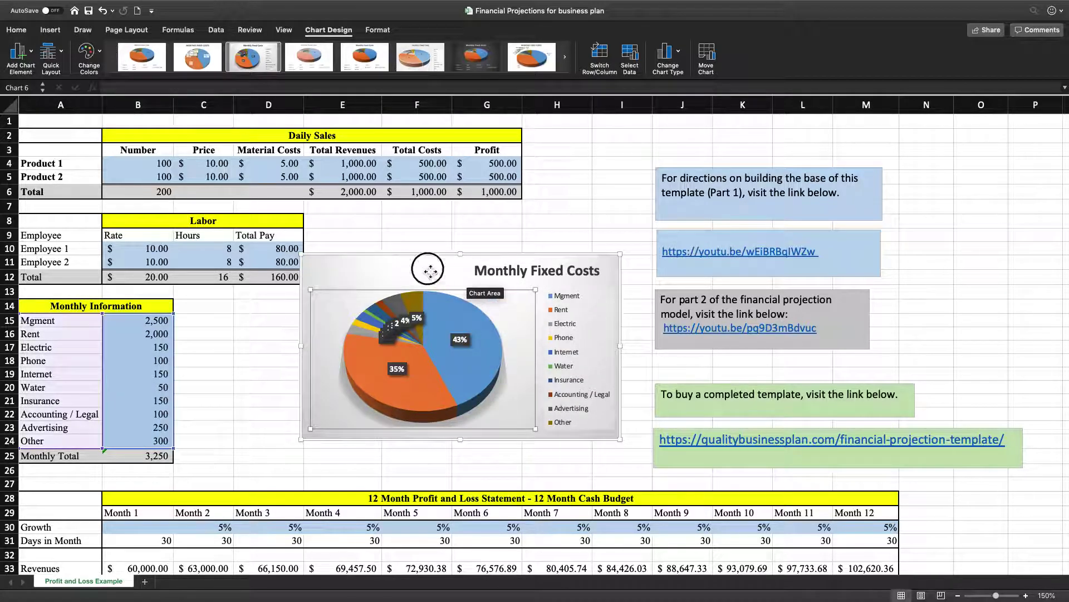
# Move the Other and Advertising data labels outside the pie, above their slices.
pyautogui.click(424, 320)
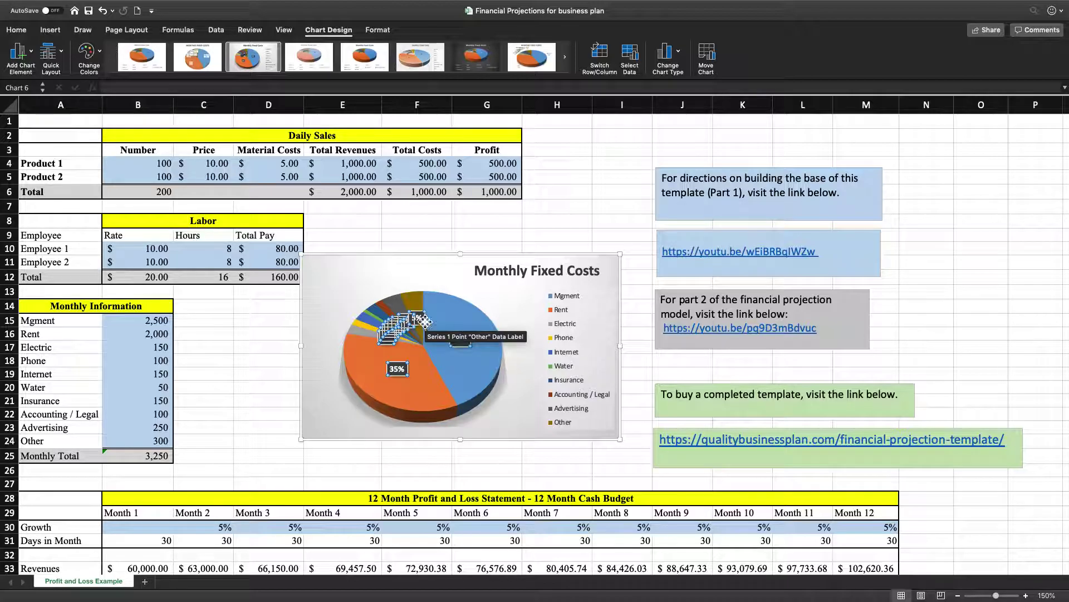
pyautogui.click(419, 319)
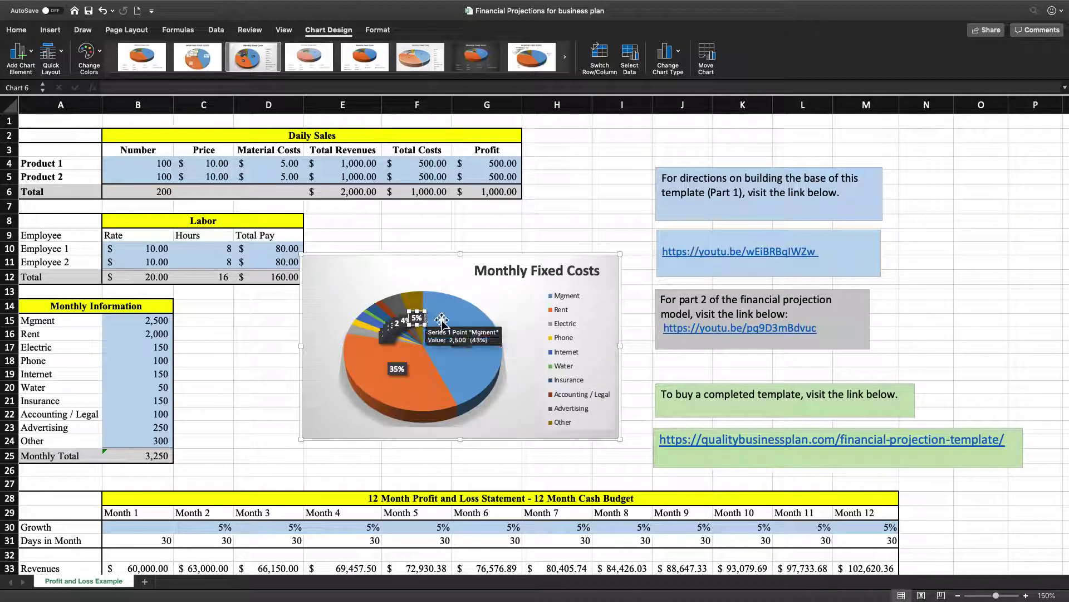
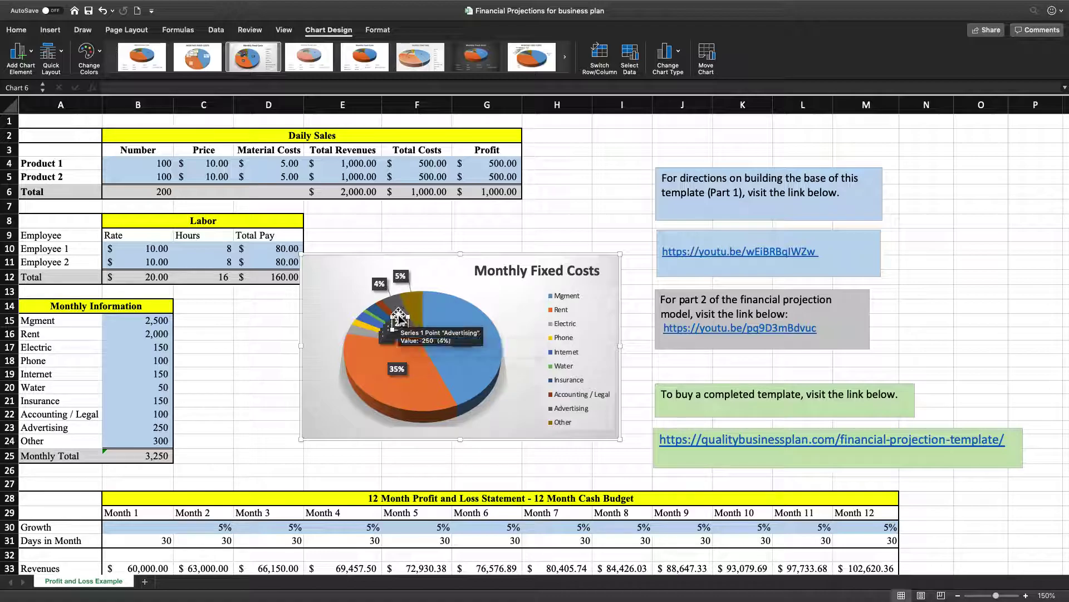
# Try to pull the Accounting / Legal data label off the pie, and undo the accidental separation of the slices.
pyautogui.moveTo(400, 323); pyautogui.dragTo(302, 188)
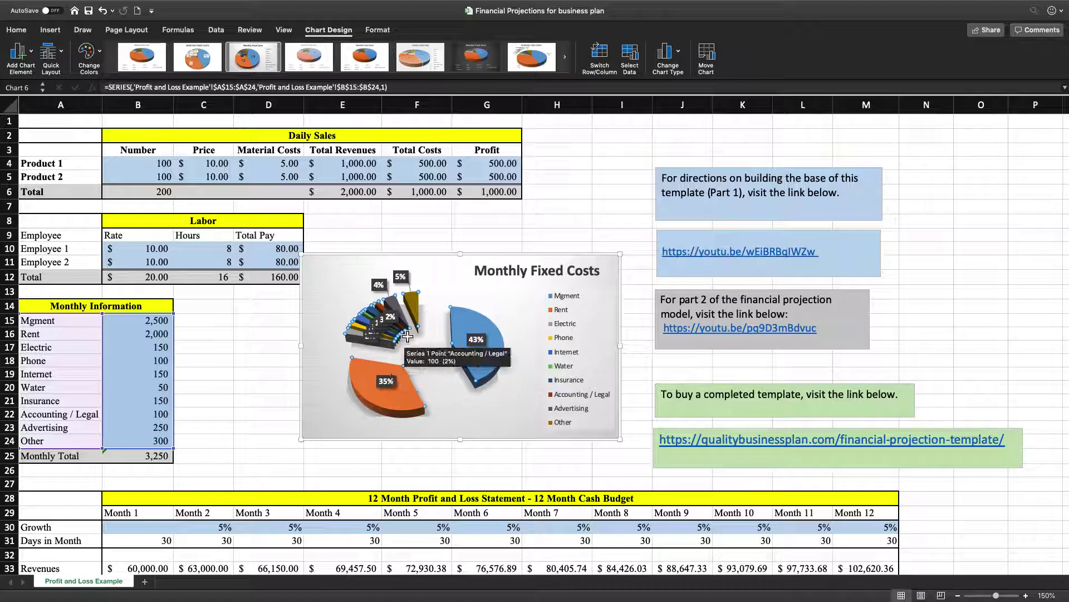
pyautogui.click(102, 13)
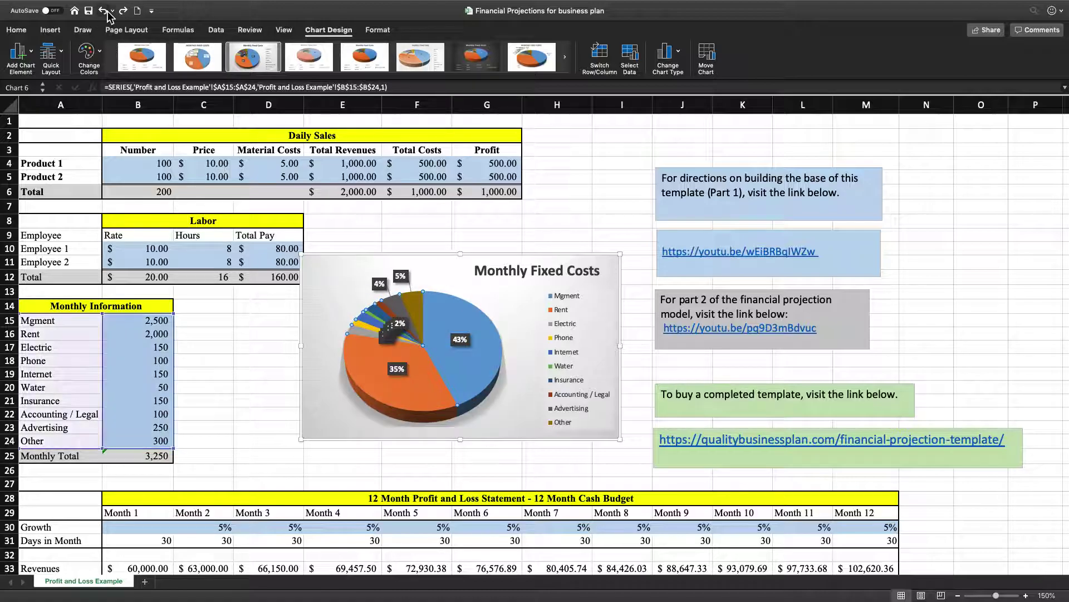
# Move the Water data label outside the pie and place the Accounting / Legal label beside the Advertising label.
pyautogui.click(403, 328)
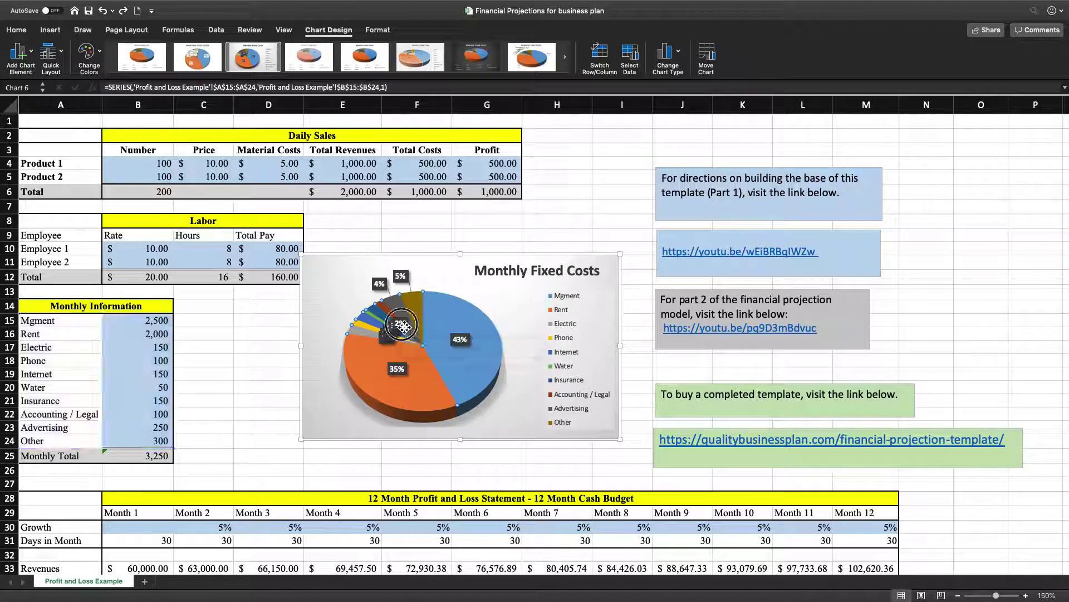
pyautogui.click(406, 324)
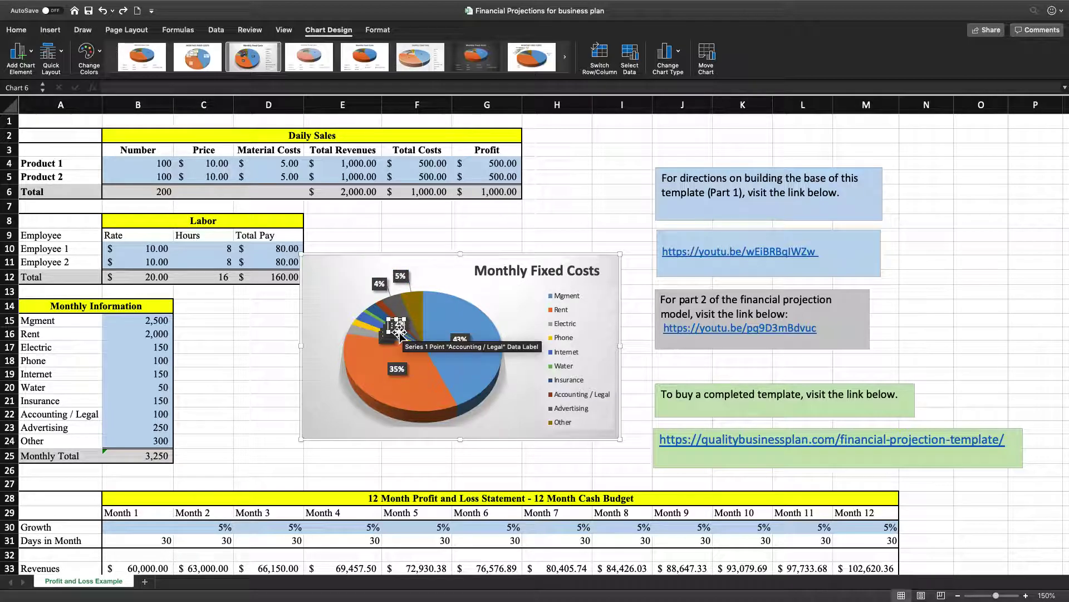
pyautogui.click(397, 324)
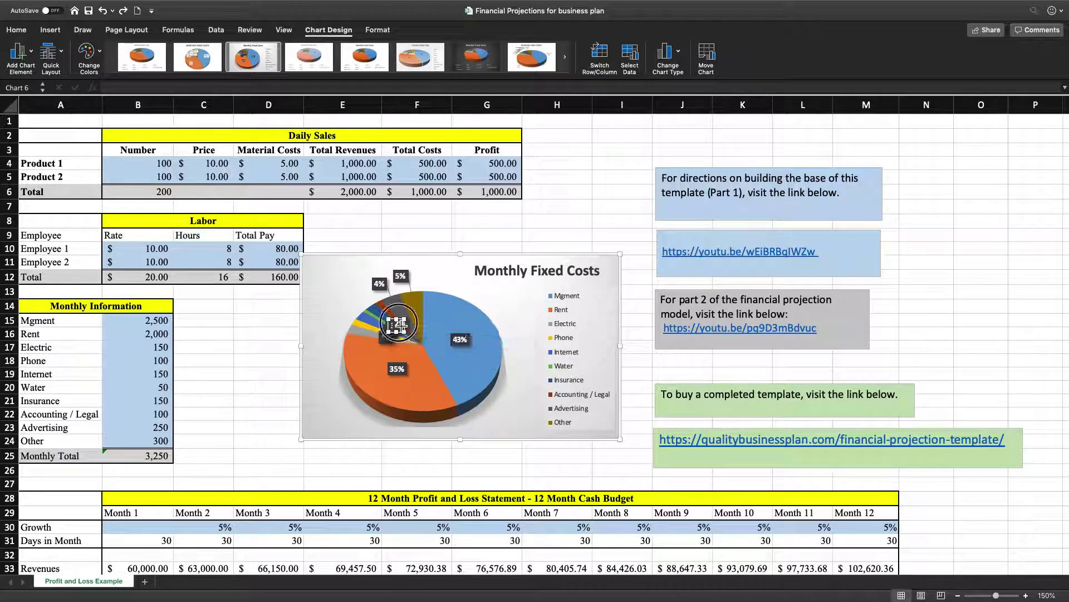
pyautogui.click(397, 323)
pyautogui.click(400, 323)
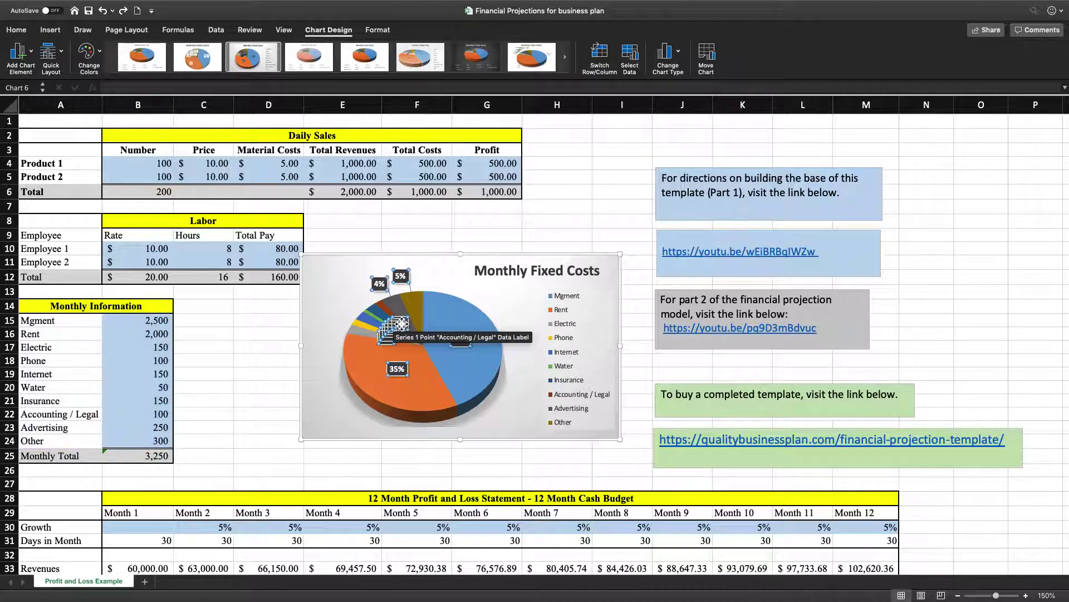
pyautogui.click(401, 324)
pyautogui.press('Delete')
pyautogui.moveTo(392, 324); pyautogui.dragTo(360, 302)
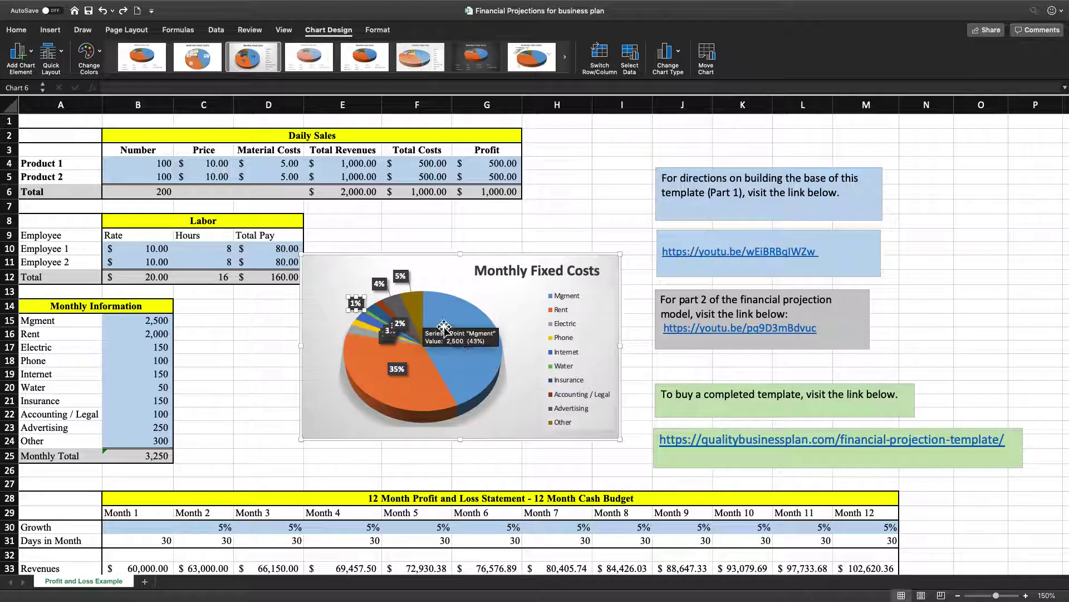
pyautogui.click(399, 319)
pyautogui.moveTo(366, 288); pyautogui.dragTo(364, 288)
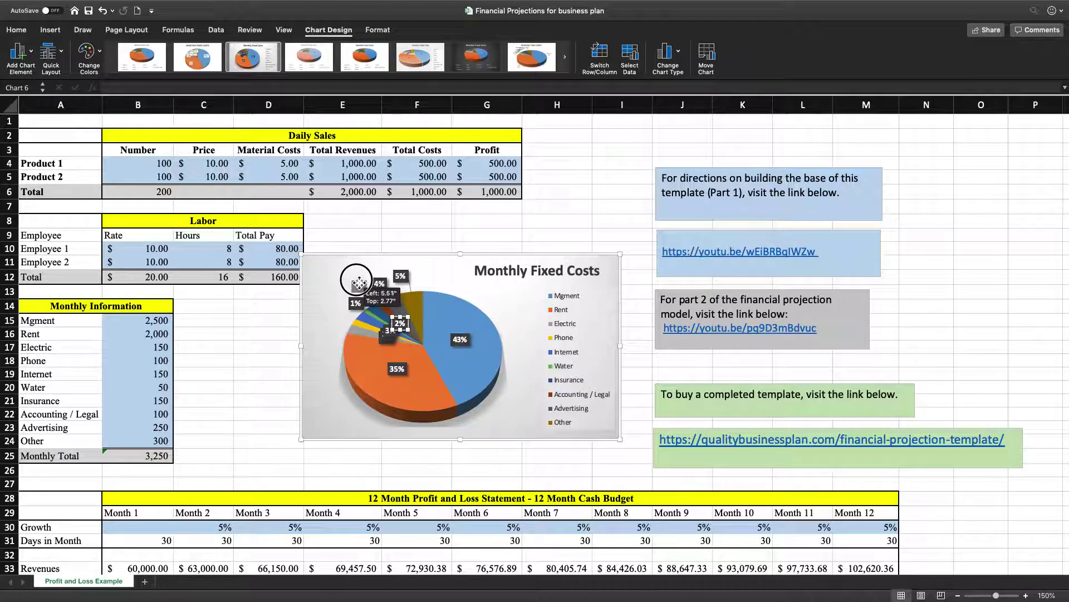
# Move the Insurance data label outside the pie beside the Accounting / Legal label, and arrange the Water label below it.
pyautogui.click(396, 325)
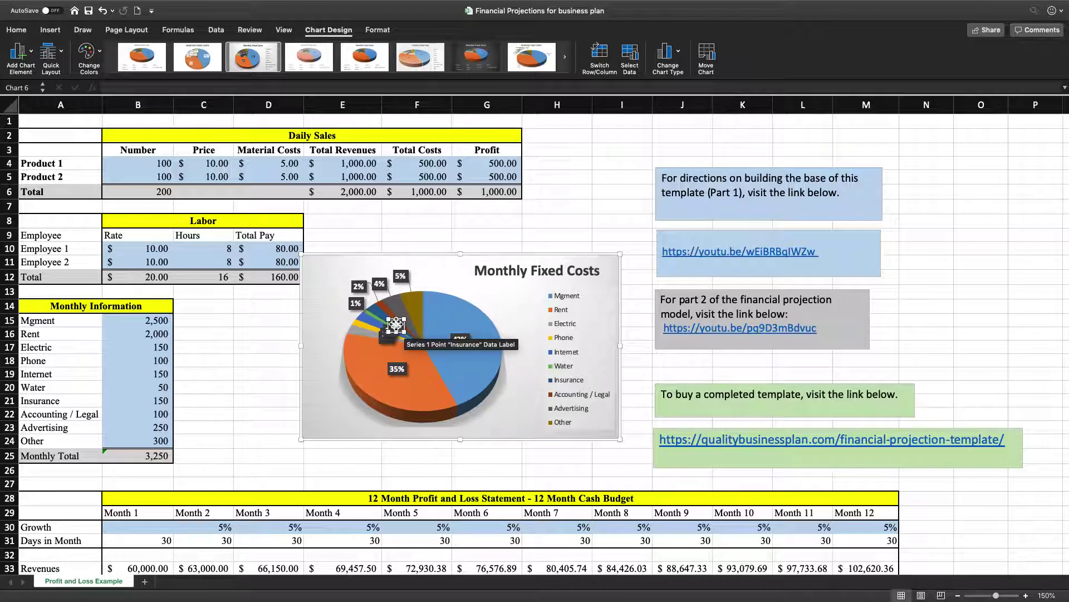
pyautogui.moveTo(396, 325); pyautogui.dragTo(338, 312)
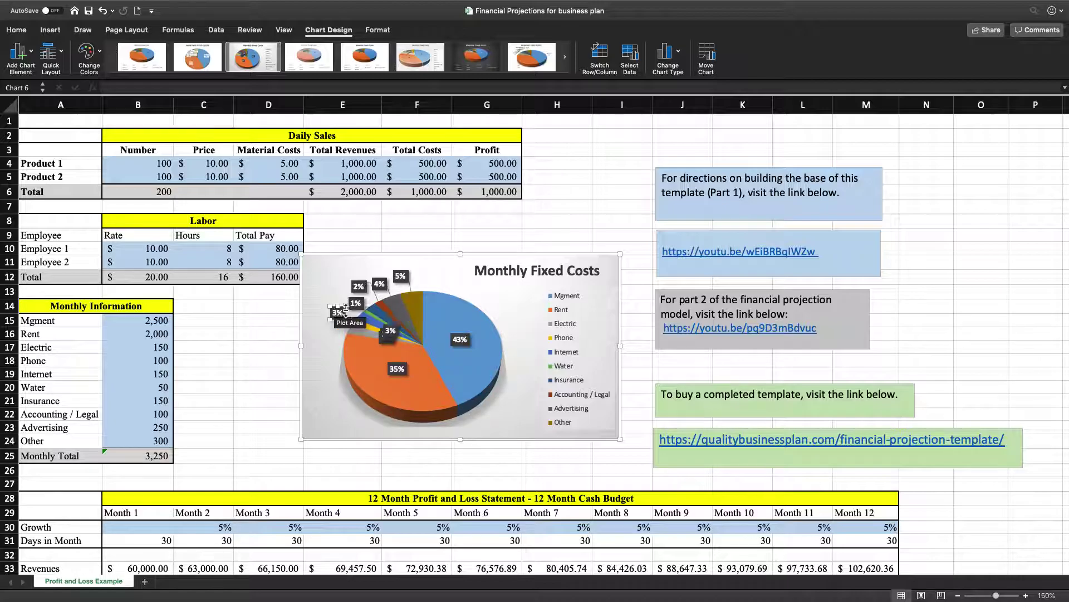
pyautogui.click(360, 304)
pyautogui.moveTo(356, 301); pyautogui.dragTo(335, 296)
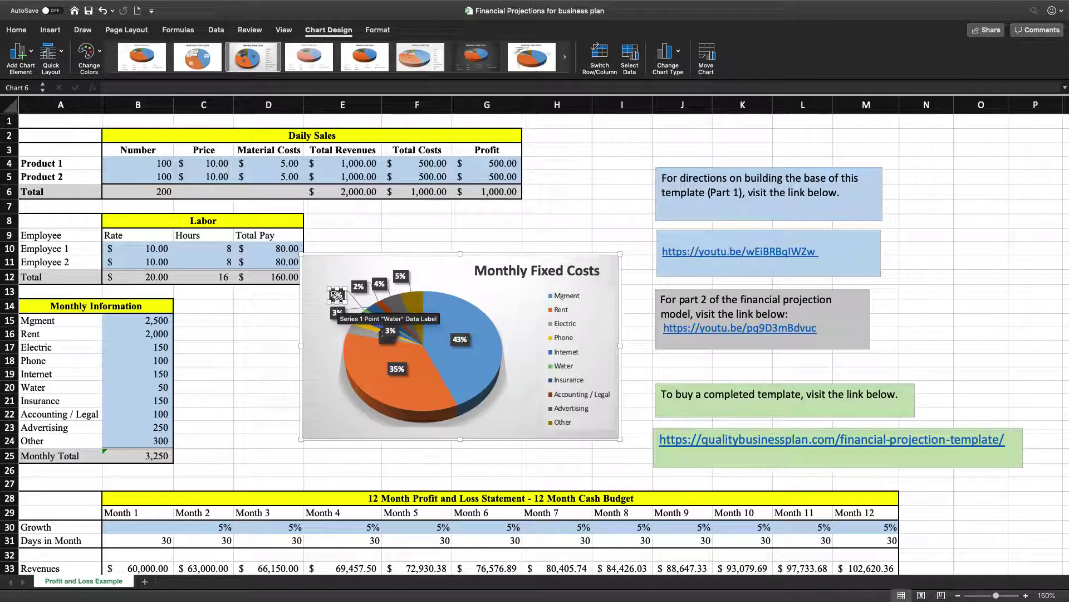
pyautogui.click(335, 291)
pyautogui.moveTo(335, 291)
pyautogui.mouseDown()
pyautogui.moveTo(342, 316)
pyautogui.moveTo(336, 273)
pyautogui.moveTo(338, 282)
pyautogui.mouseUp()
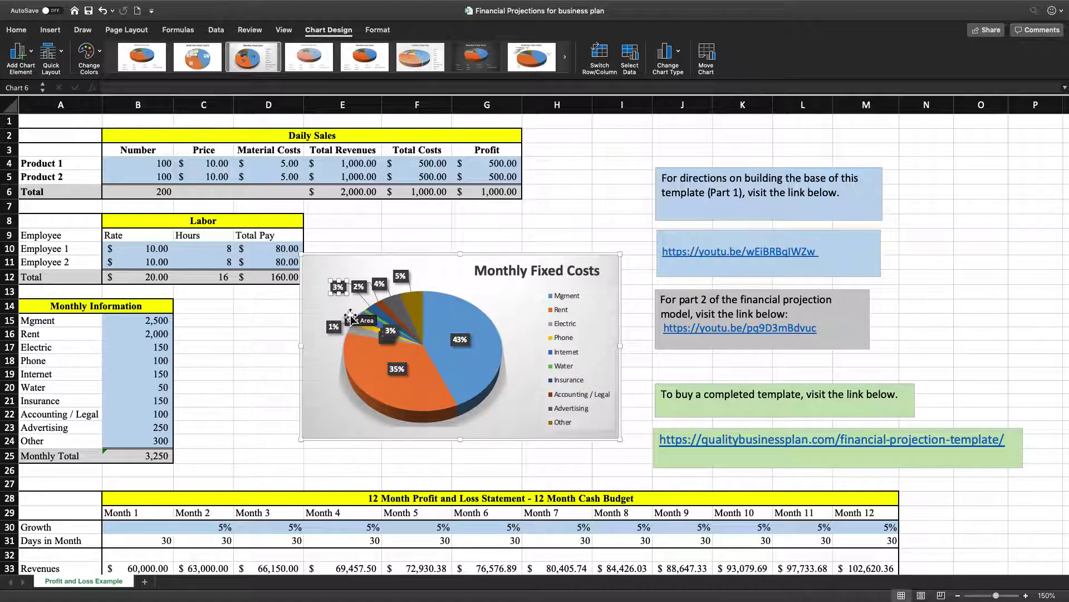
pyautogui.moveTo(338, 327); pyautogui.dragTo(333, 304)
# Move the Internet, Phone and Electric data labels outside the pie in a column below the Water label, and deselect the chart.
pyautogui.click(390, 329)
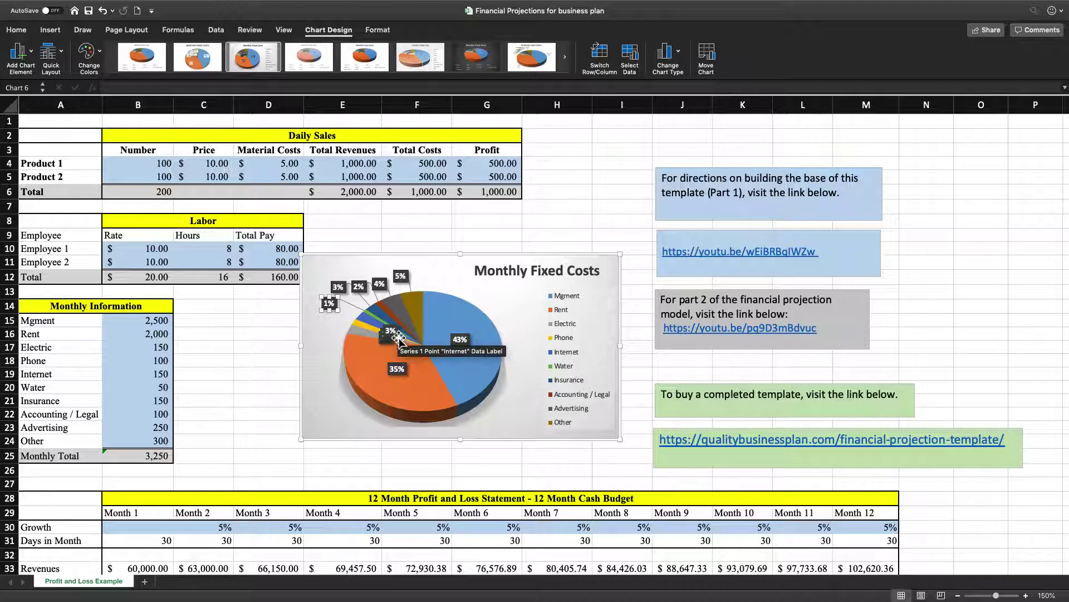
pyautogui.moveTo(390, 330); pyautogui.dragTo(329, 339)
pyautogui.click(388, 334)
pyautogui.click(388, 338)
pyautogui.moveTo(387, 335); pyautogui.dragTo(327, 360)
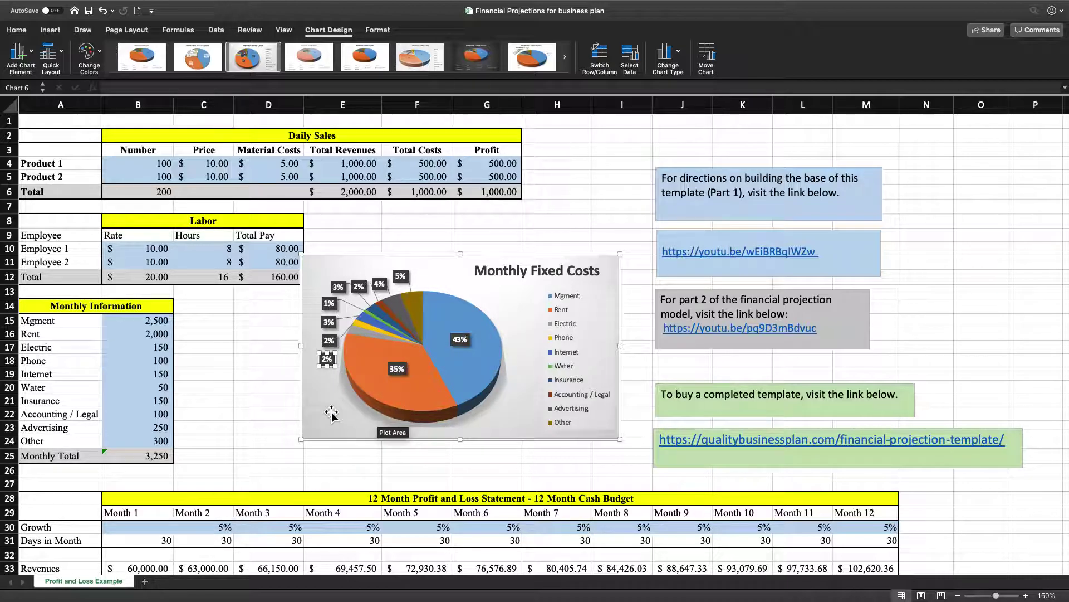
pyautogui.click(539, 225)
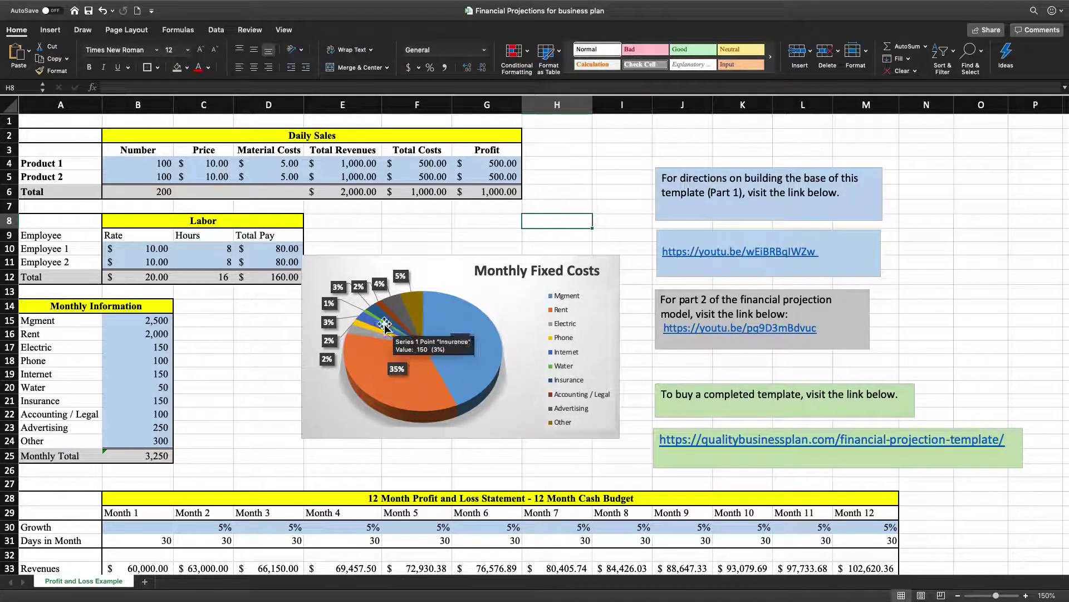
# Shift the Monthly Fixed Costs chart slightly down and right so it clears the Labor table.
pyautogui.moveTo(362, 406)
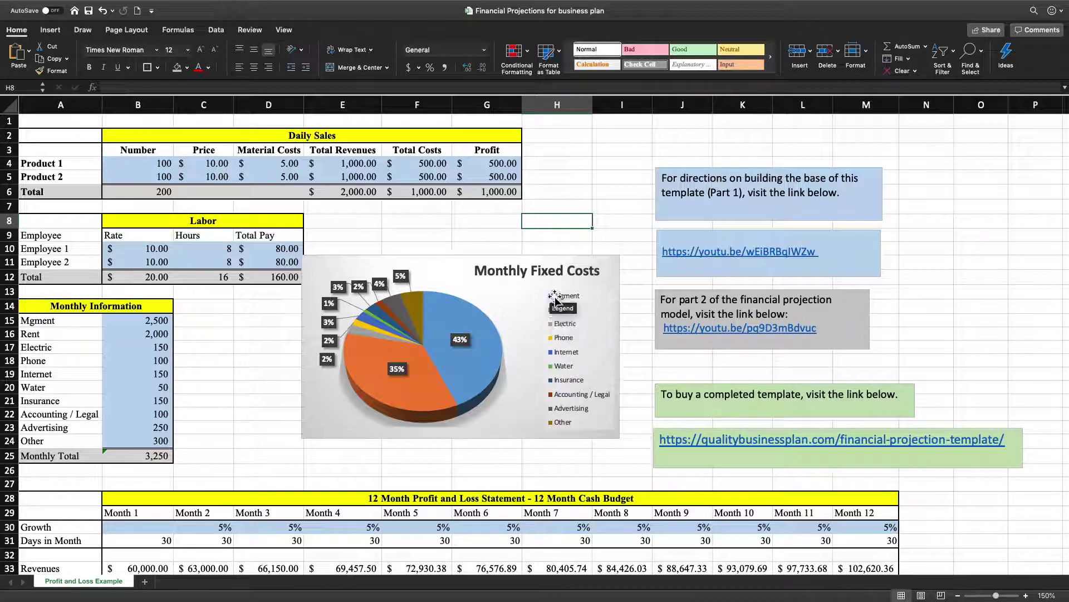
pyautogui.moveTo(424, 405)
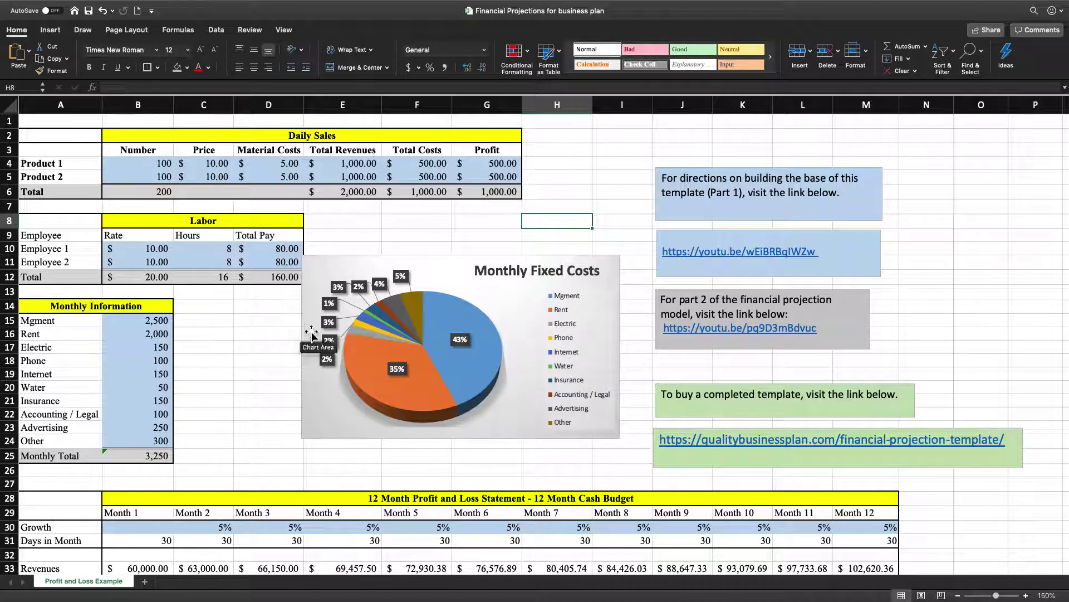
pyautogui.moveTo(390, 257); pyautogui.dragTo(399, 268)
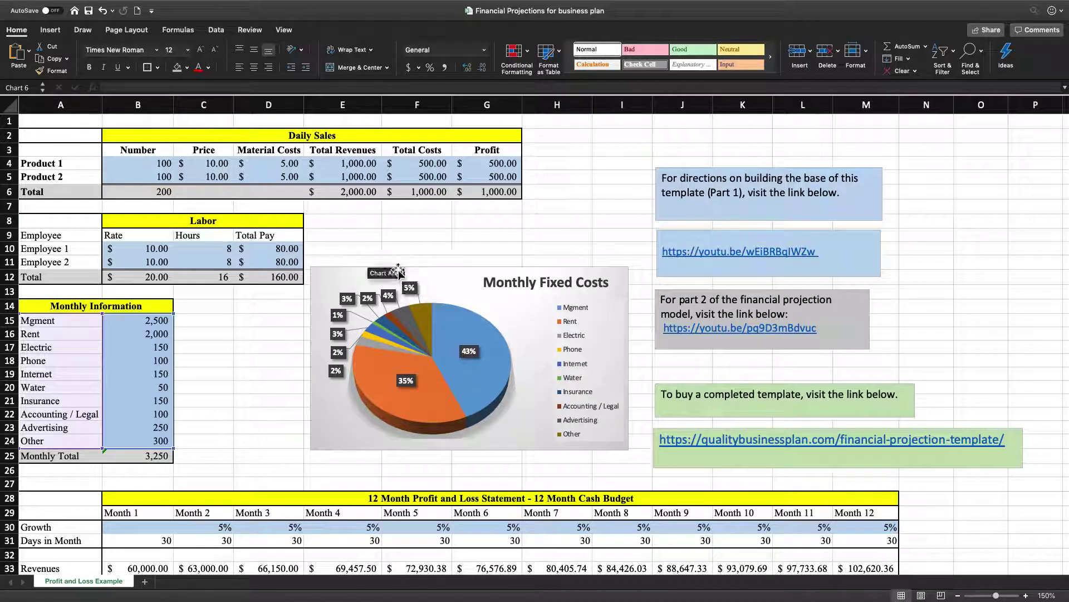
pyautogui.click(280, 323)
pyautogui.click(472, 290)
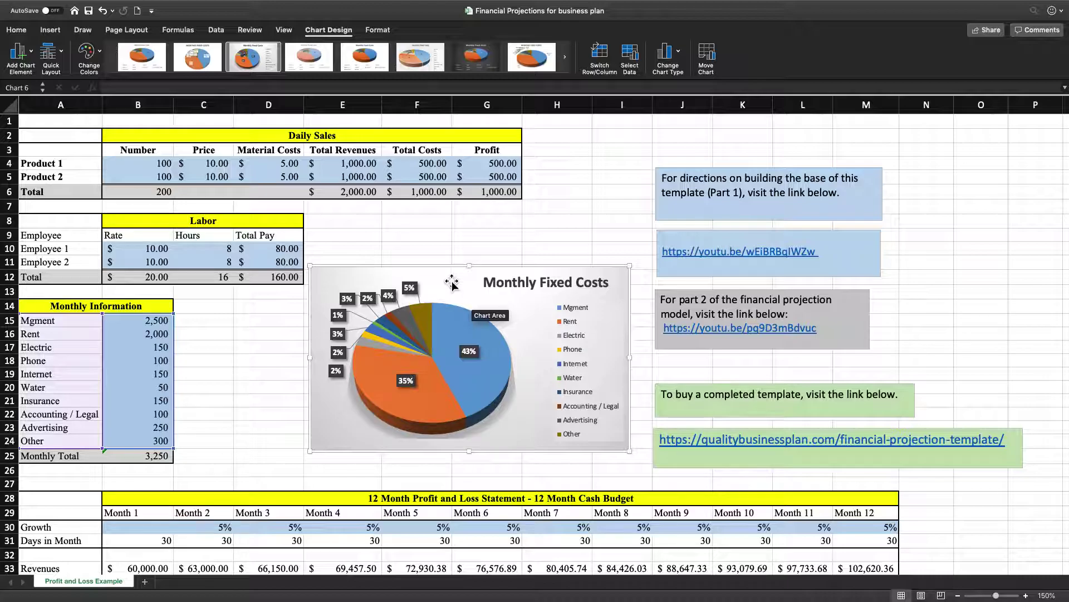
pyautogui.rightClick(450, 277)
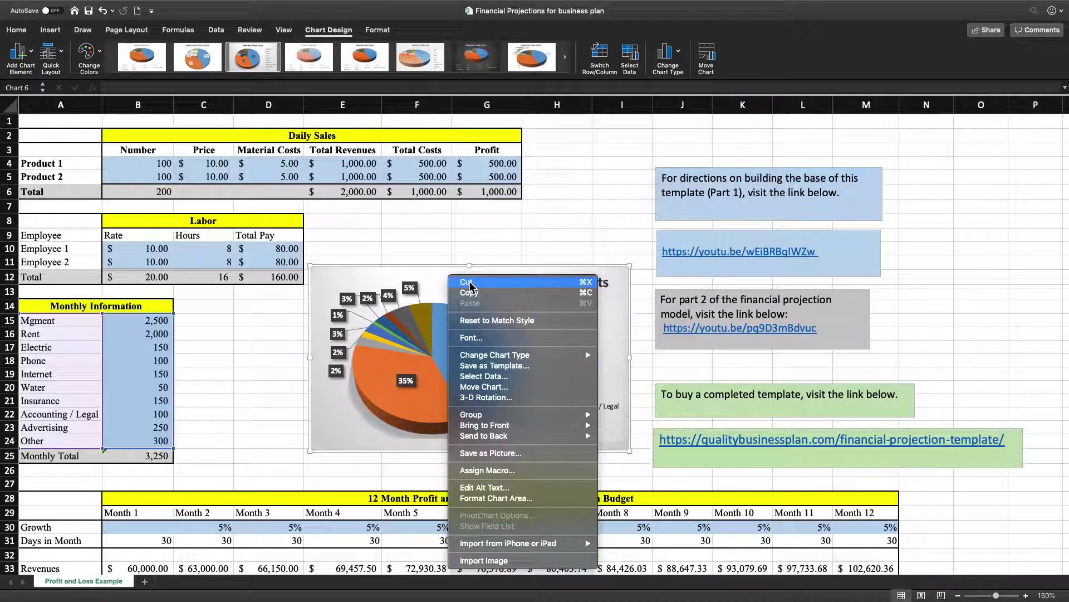
pyautogui.click(237, 339)
pyautogui.scroll(-1, 255, 351)
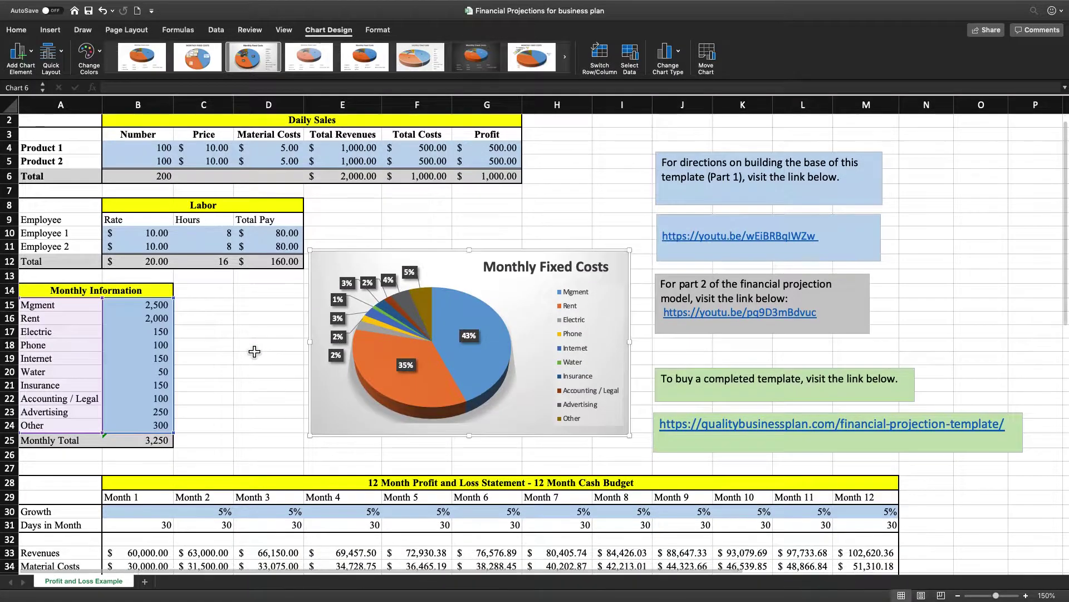
pyautogui.scroll(-5, 255, 352)
pyautogui.hscroll(1, 256, 351)
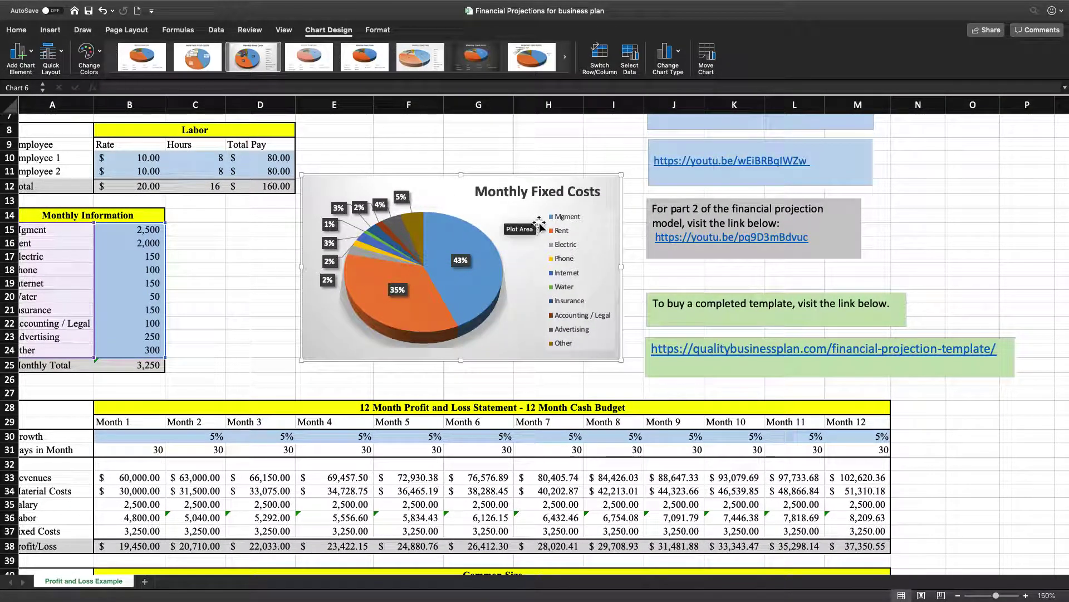
pyautogui.moveTo(56, 215); pyautogui.dragTo(69, 365)
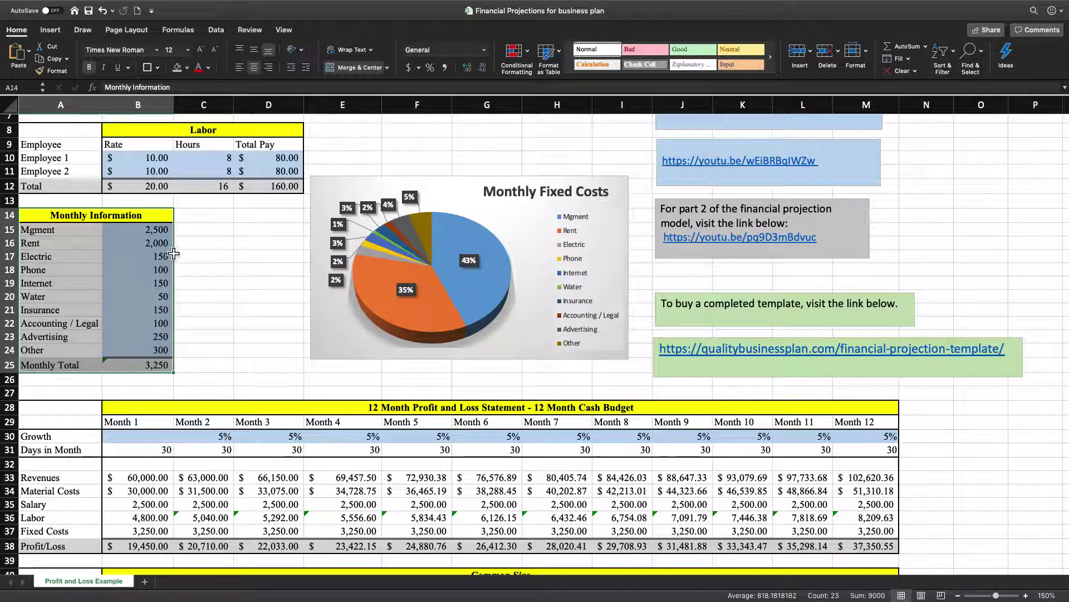
# Insert a clustered column chart from the heading, Revenues and Profit/Loss rows of the Pro Forma Income Statement, with the Growth column included.
pyautogui.scroll(-10, 190, 335)
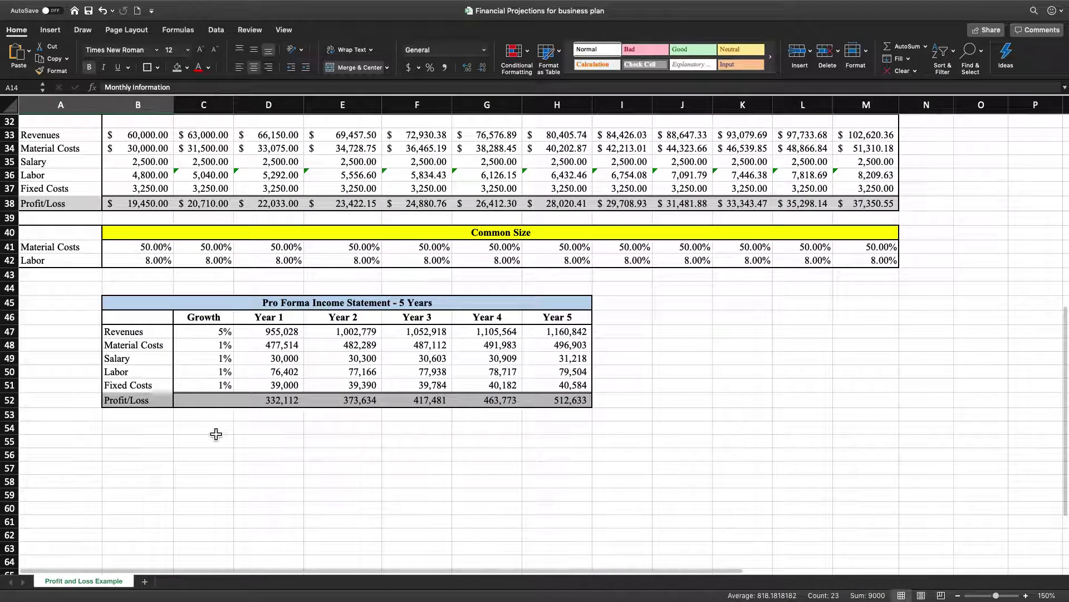
pyautogui.click(261, 462)
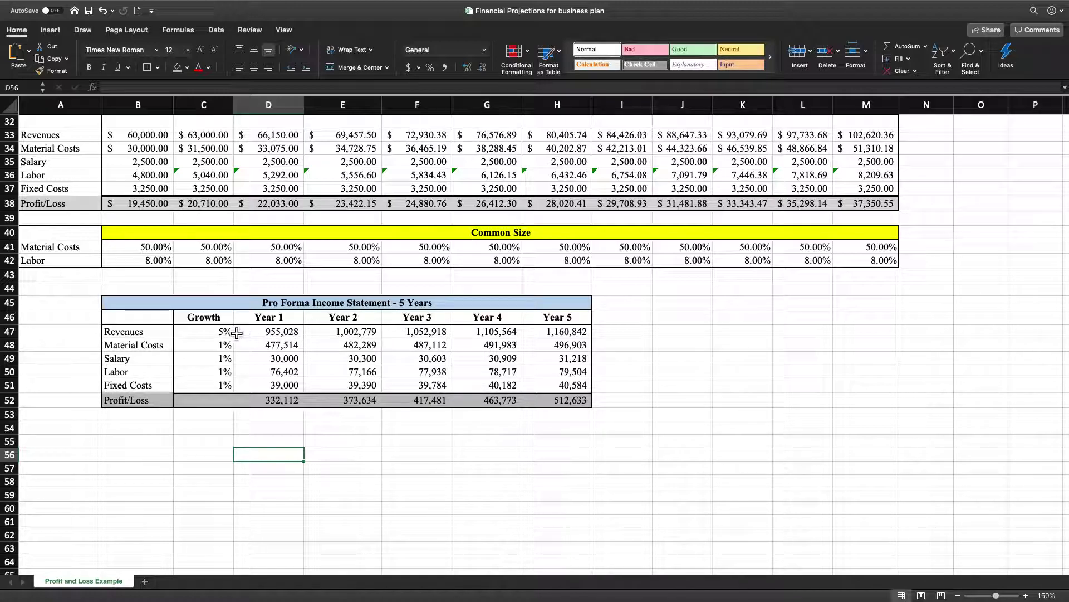
pyautogui.moveTo(157, 321); pyautogui.dragTo(546, 325)
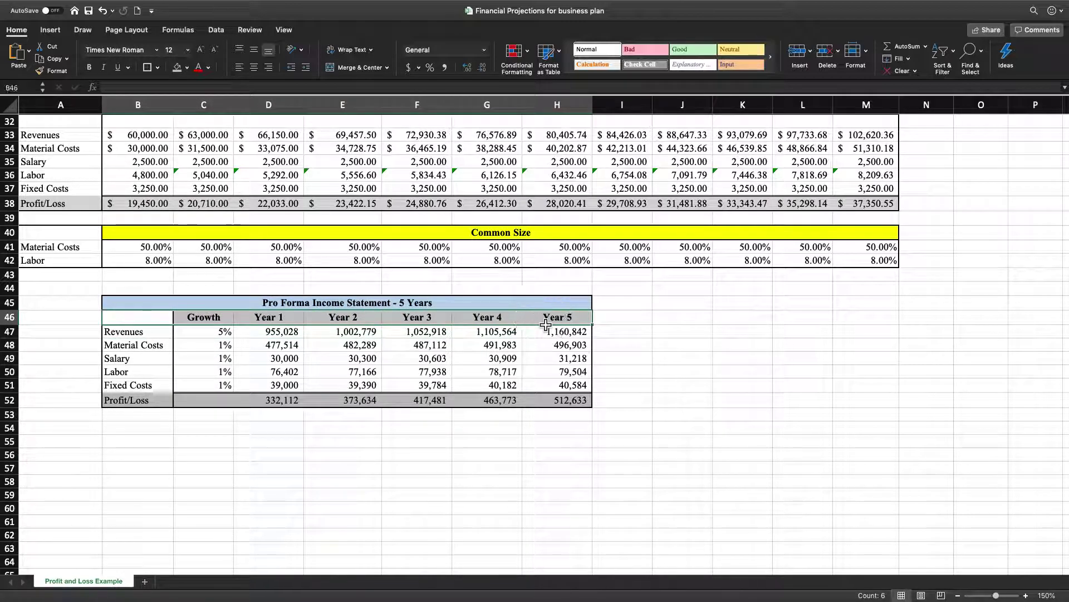
pyautogui.moveTo(139, 322); pyautogui.dragTo(541, 342)
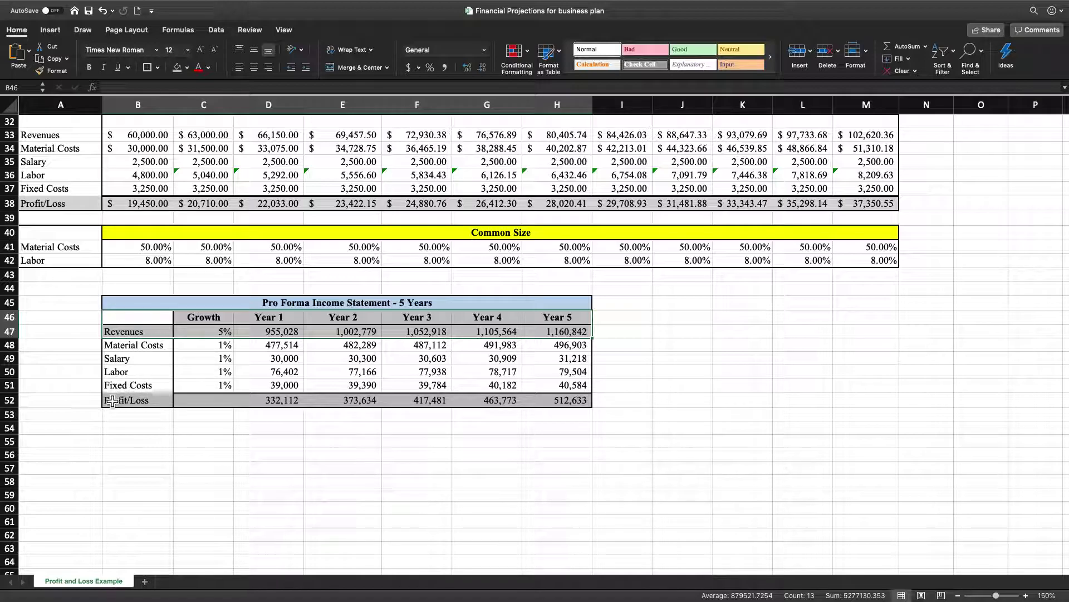
pyautogui.moveTo(116, 402); pyautogui.dragTo(586, 407)
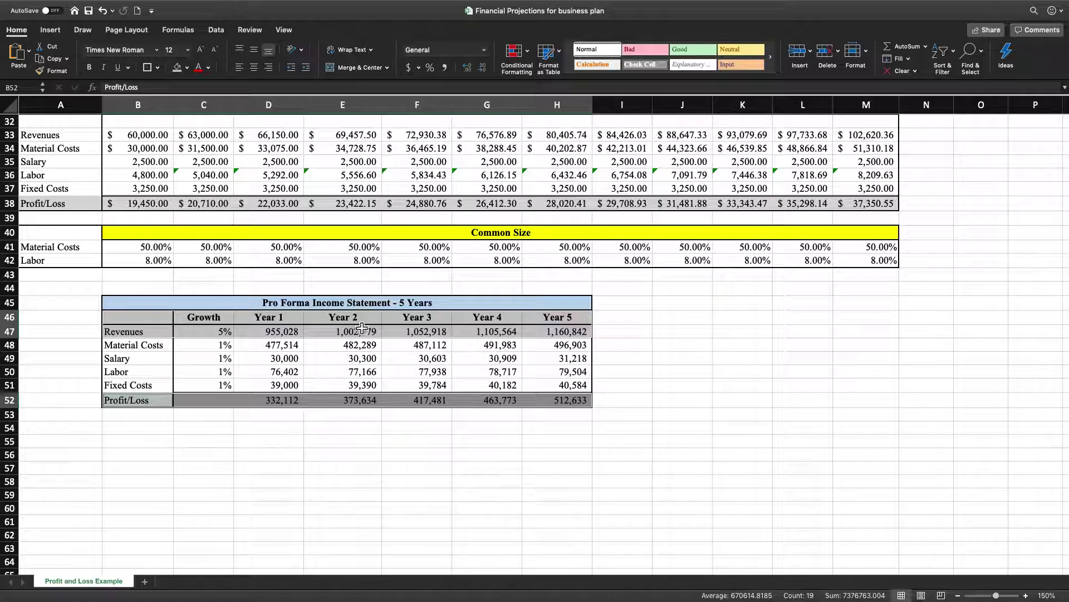
pyautogui.click(49, 31)
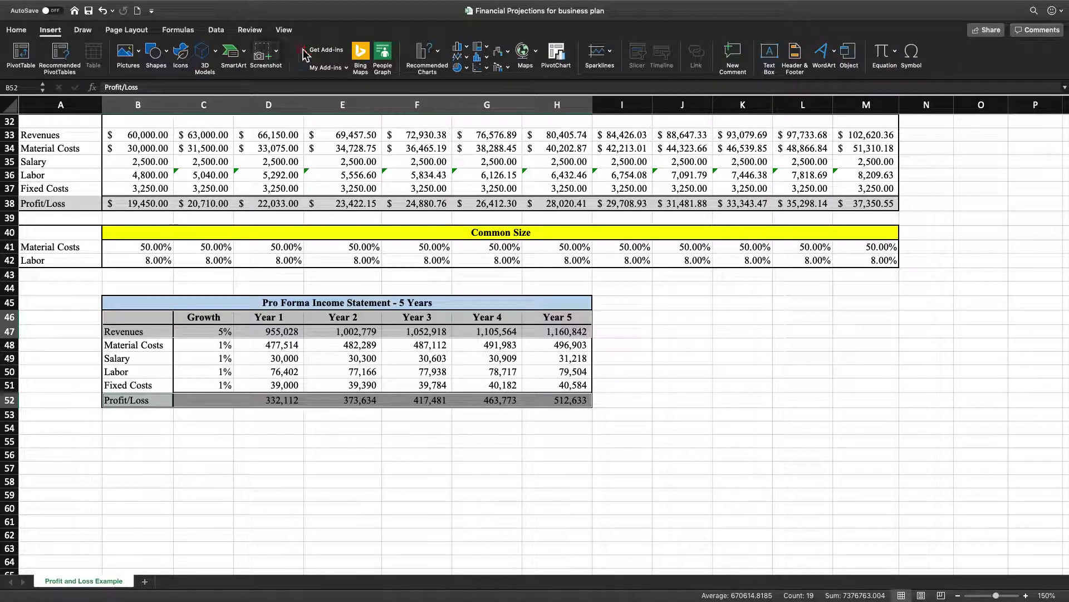
pyautogui.click(441, 56)
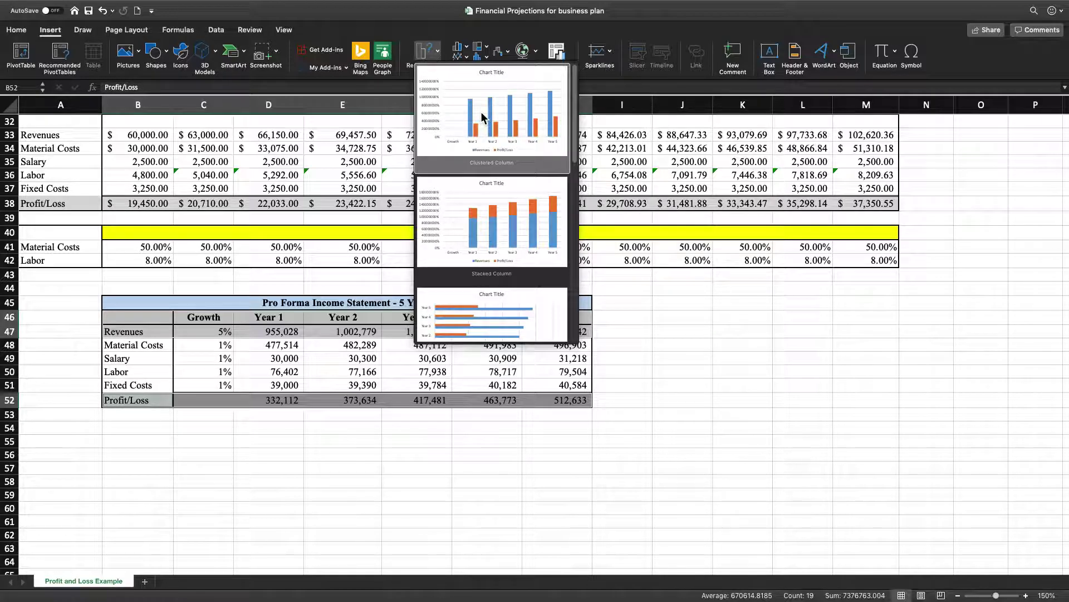
pyautogui.click(480, 113)
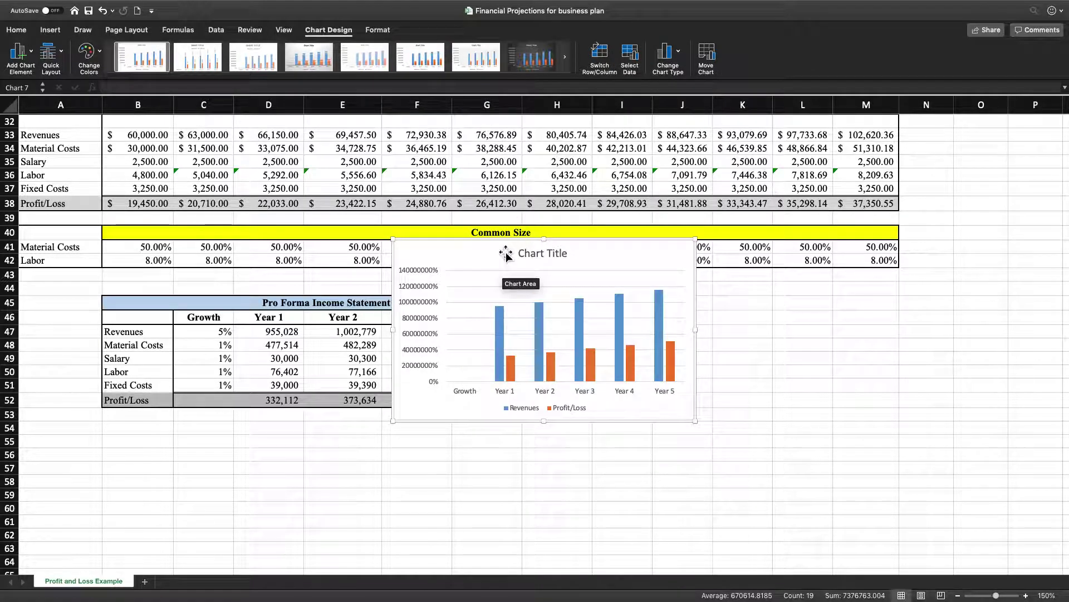
# Move the new column chart below the Pro Forma Income Statement table.
pyautogui.moveTo(497, 252); pyautogui.dragTo(368, 421)
pyautogui.scroll(-4, 640, 362)
pyautogui.moveTo(622, 248); pyautogui.dragTo(635, 362)
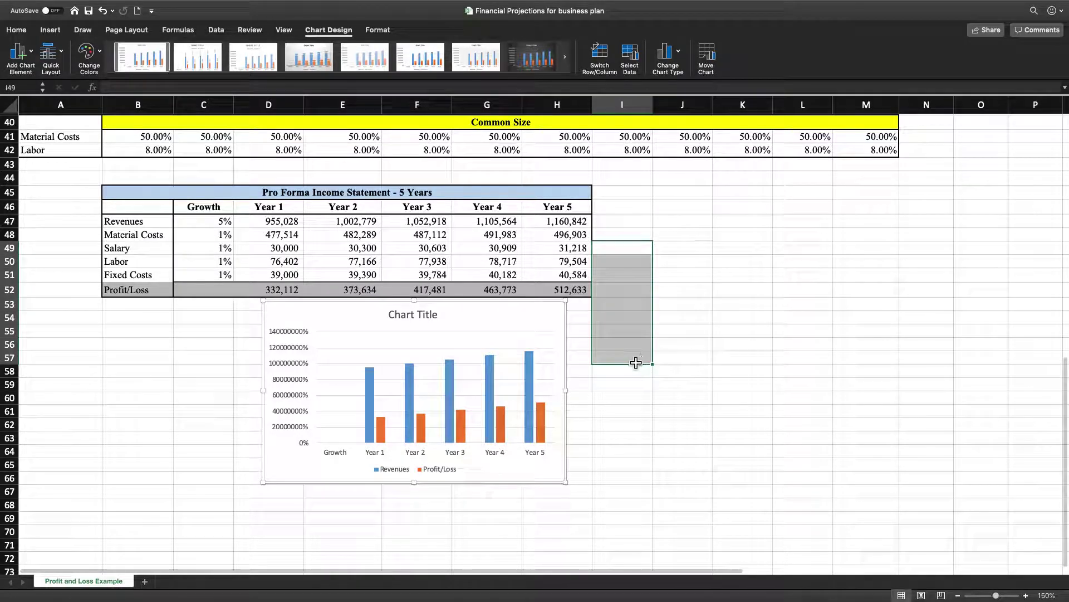
# Undo the chart move and remove the column chart that includes the Growth category.
pyautogui.click(102, 11)
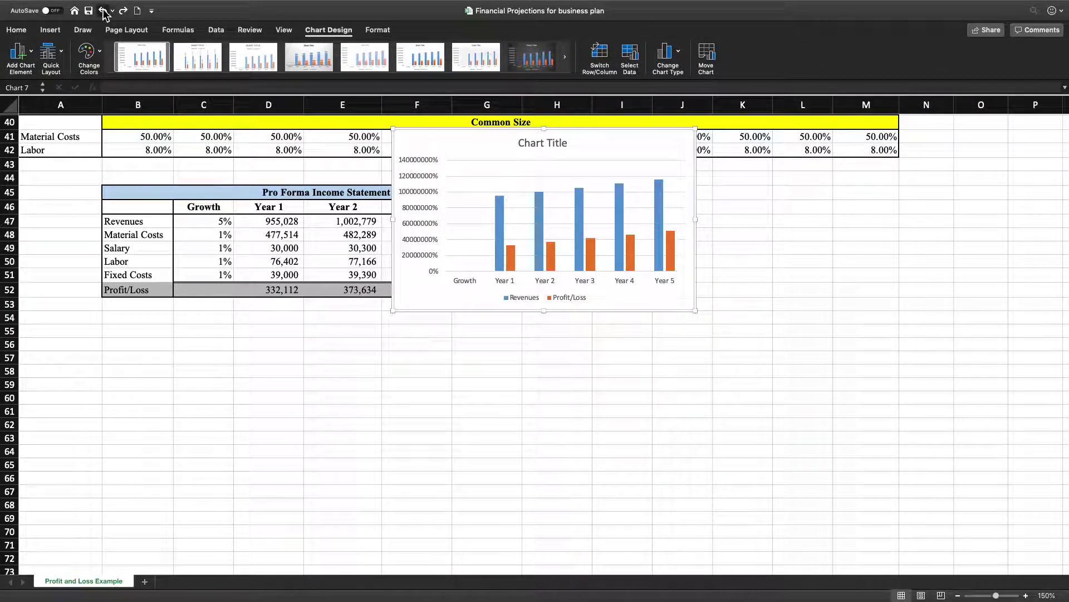
pyautogui.press('Delete')
pyautogui.click(342, 452)
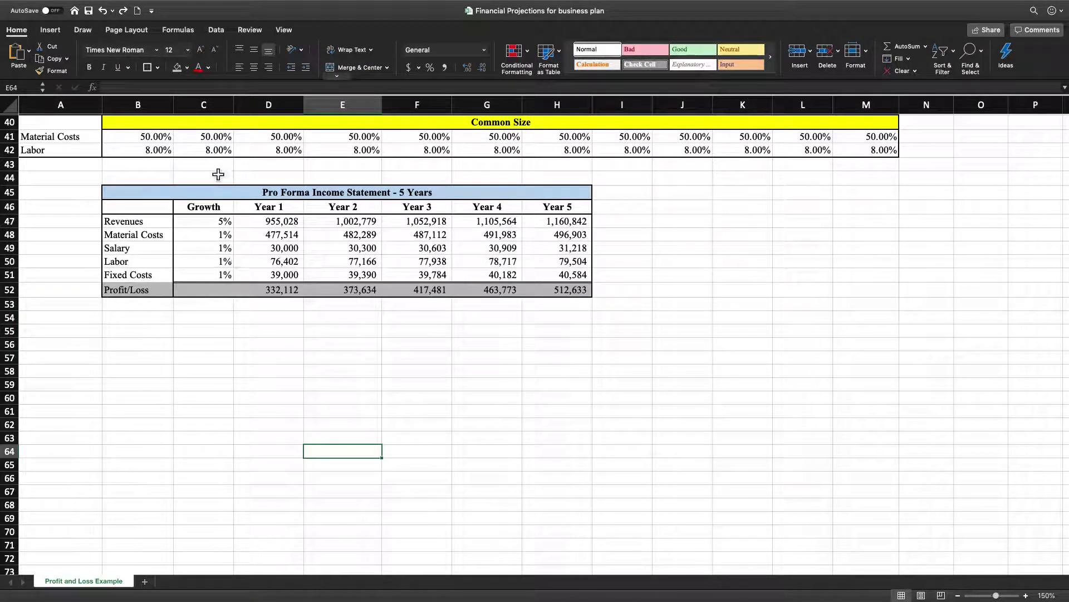
pyautogui.click(210, 109)
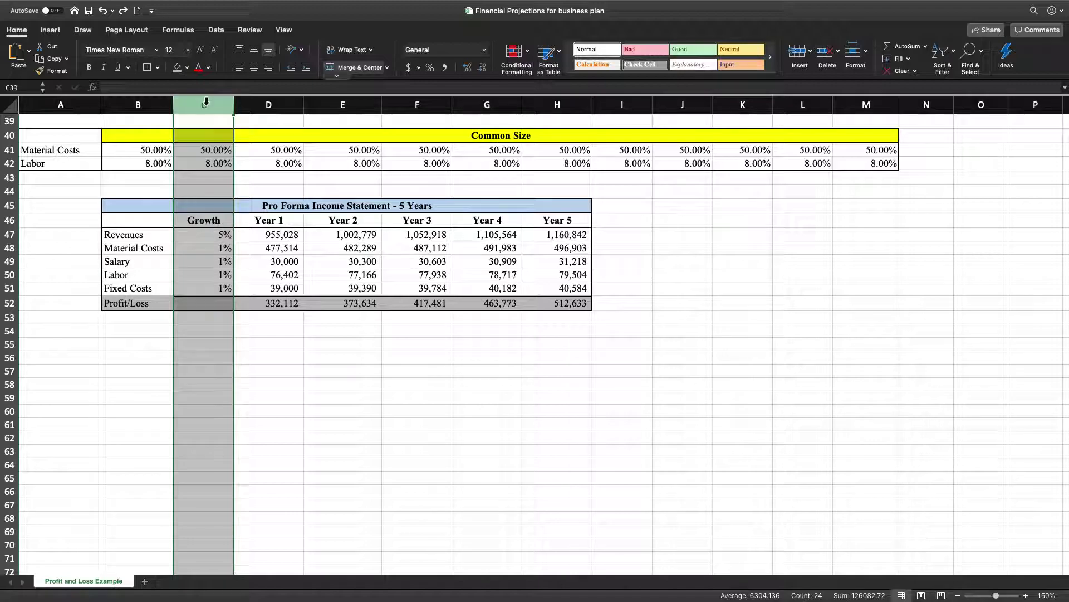
pyautogui.rightClick(206, 227)
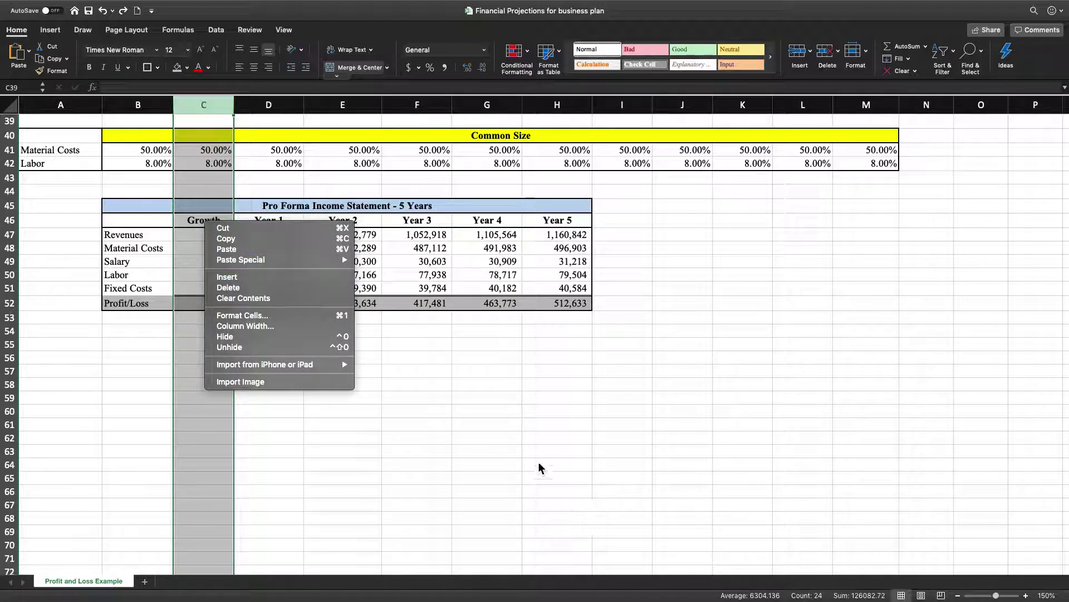
pyautogui.click(489, 411)
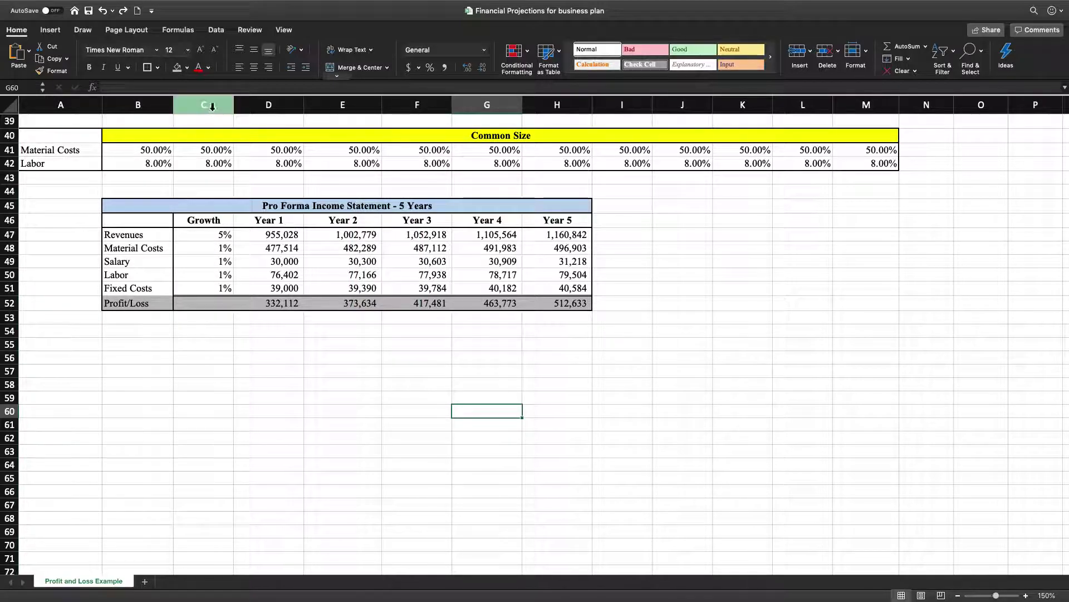
# Hide column C, which holds the Growth percentages of the Pro Forma Income Statement.
pyautogui.click(212, 106)
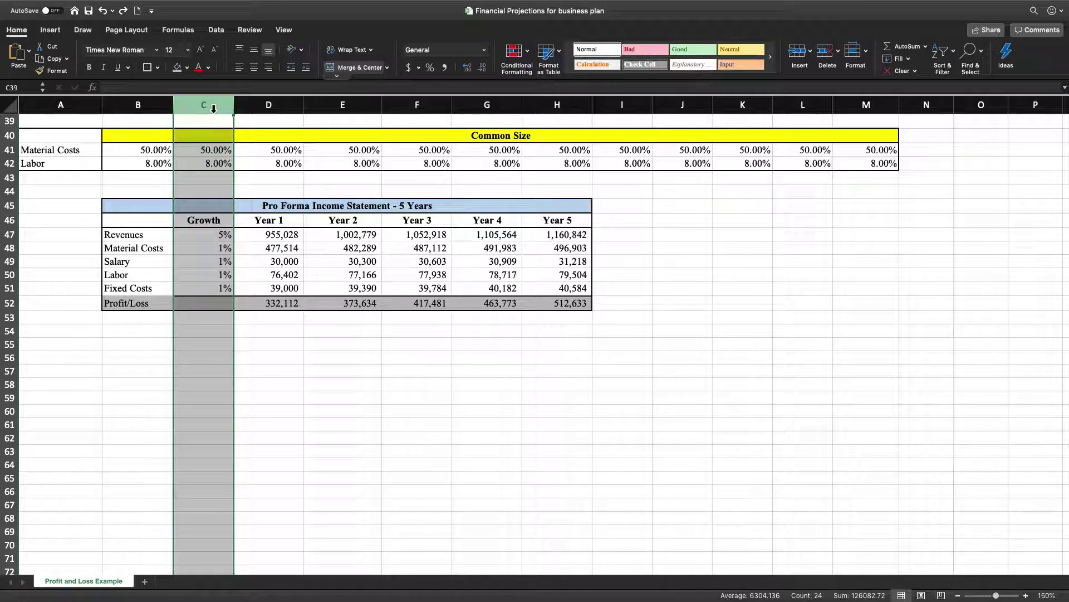
pyautogui.rightClick(214, 108)
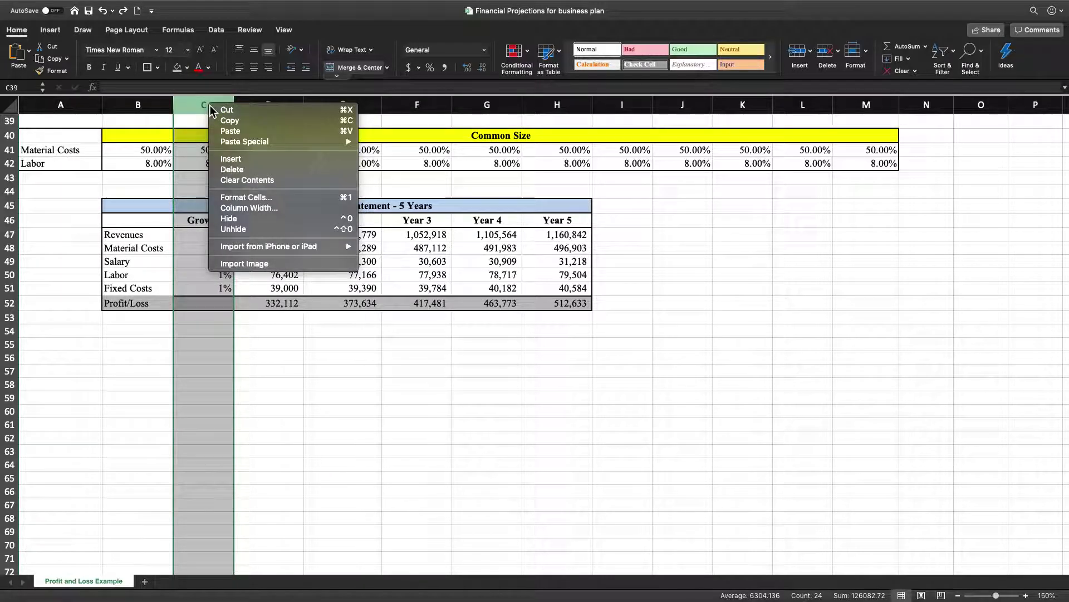
pyautogui.click(241, 225)
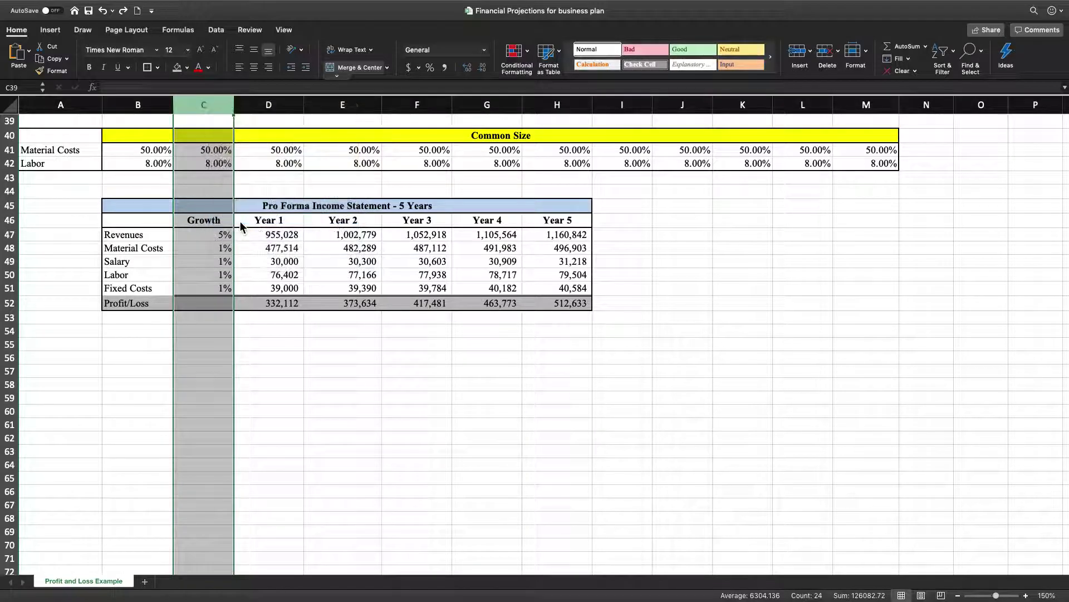
pyautogui.click(241, 342)
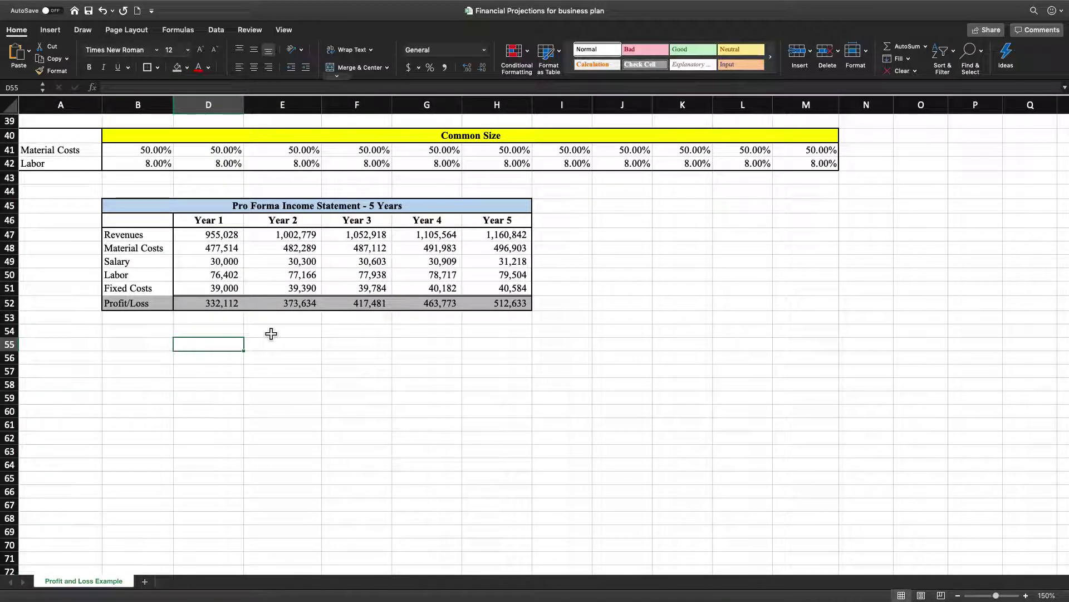
# Insert a clustered column chart of the Revenues and Profit/Loss rows with their year headings, and place it below the Pro Forma Income Statement.
pyautogui.moveTo(157, 223); pyautogui.dragTo(485, 241)
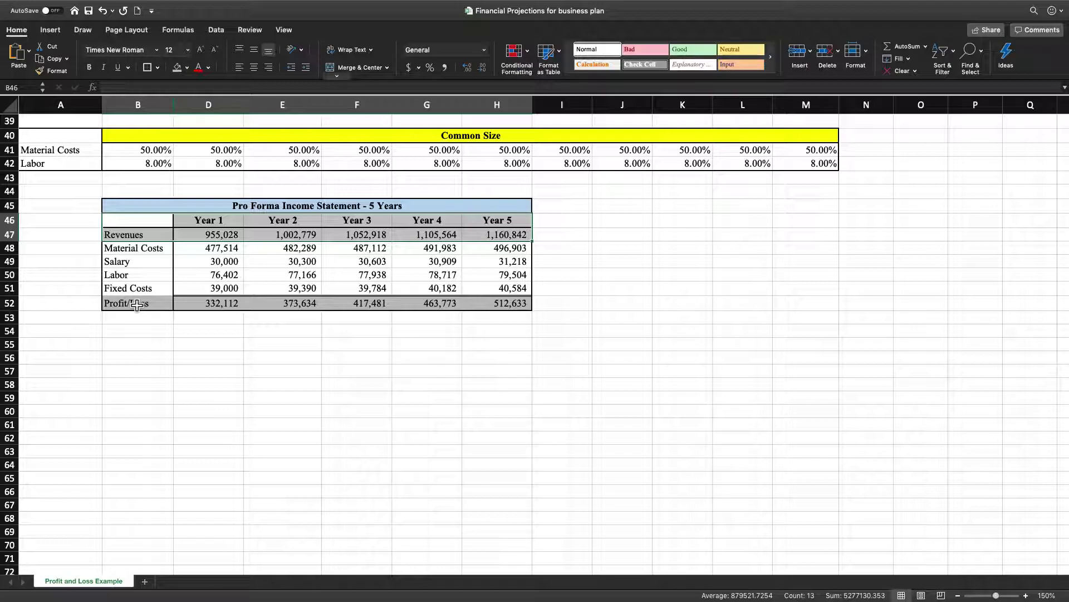
pyautogui.moveTo(130, 308); pyautogui.dragTo(509, 312)
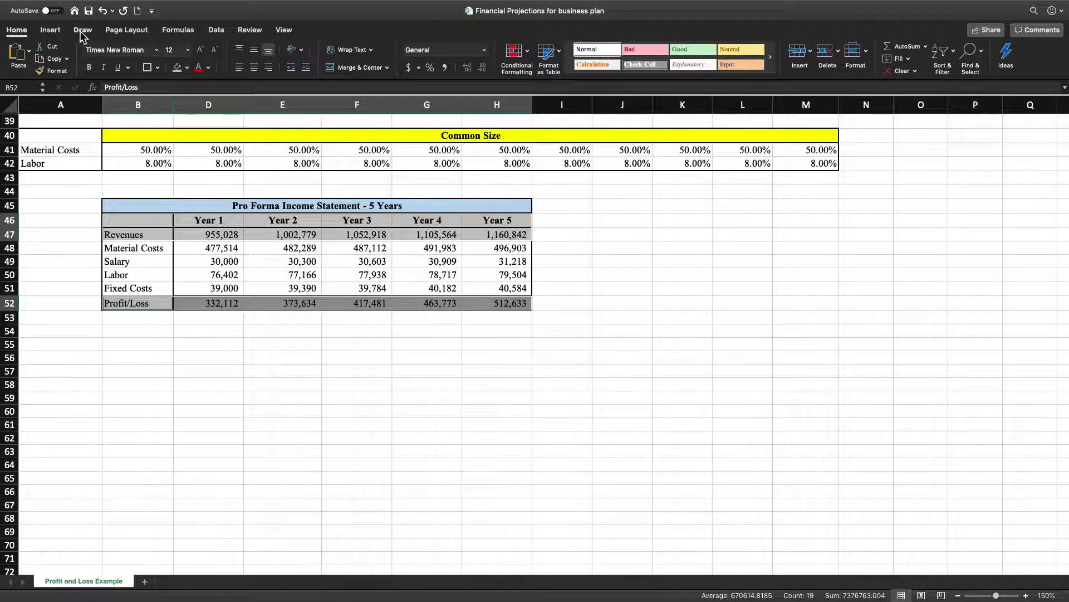
pyautogui.click(50, 30)
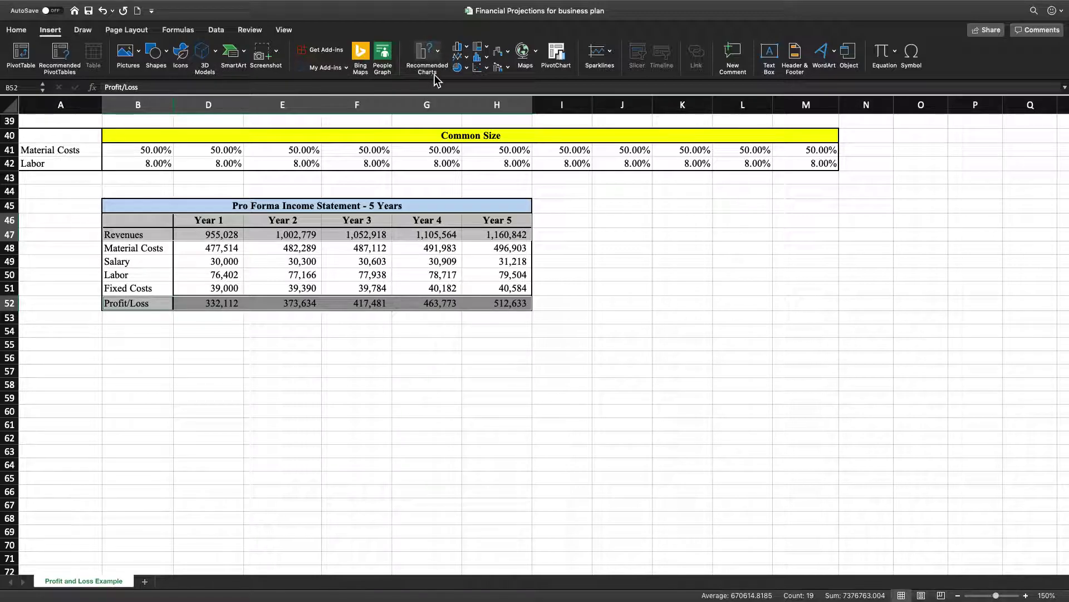
pyautogui.click(440, 53)
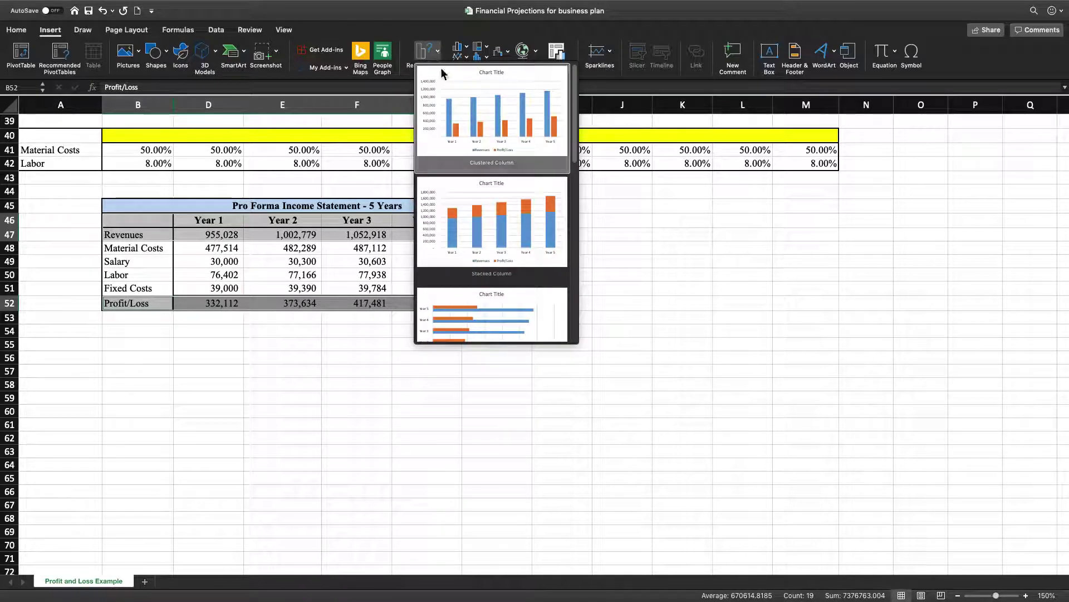
pyautogui.click(492, 112)
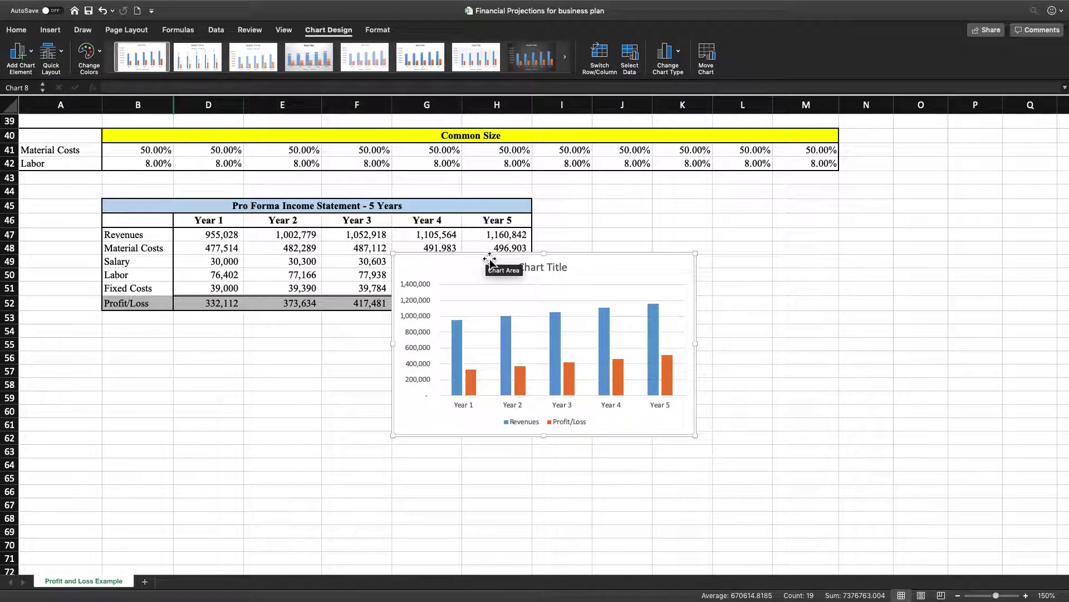
pyautogui.moveTo(489, 260); pyautogui.dragTo(322, 348)
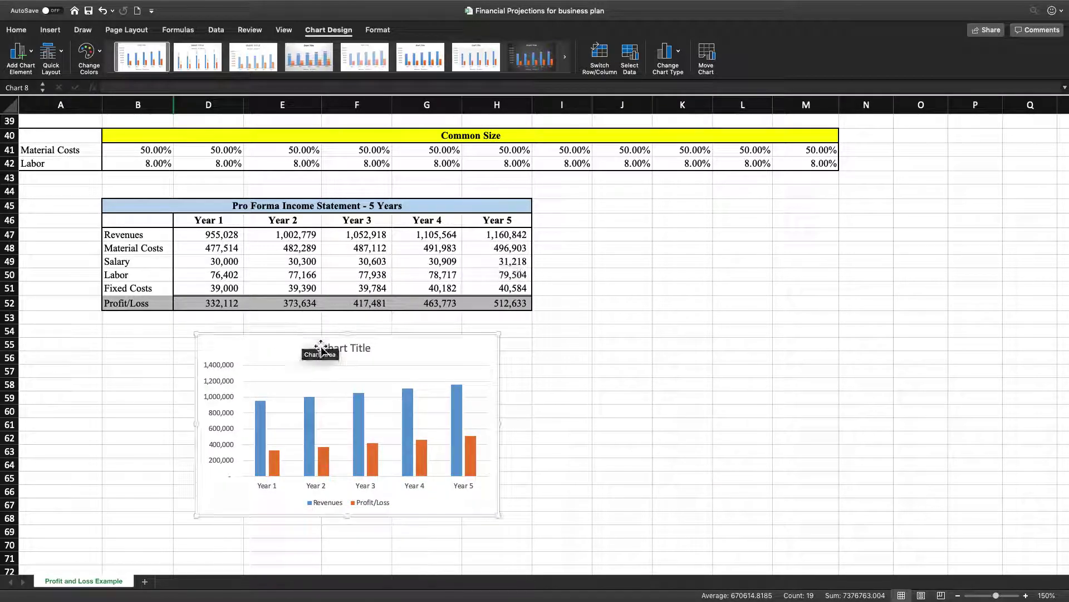
# Title the column chart "Proforma Income Statement 5 Years" and deselect it.
pyautogui.click(356, 348)
pyautogui.doubleClick(356, 349)
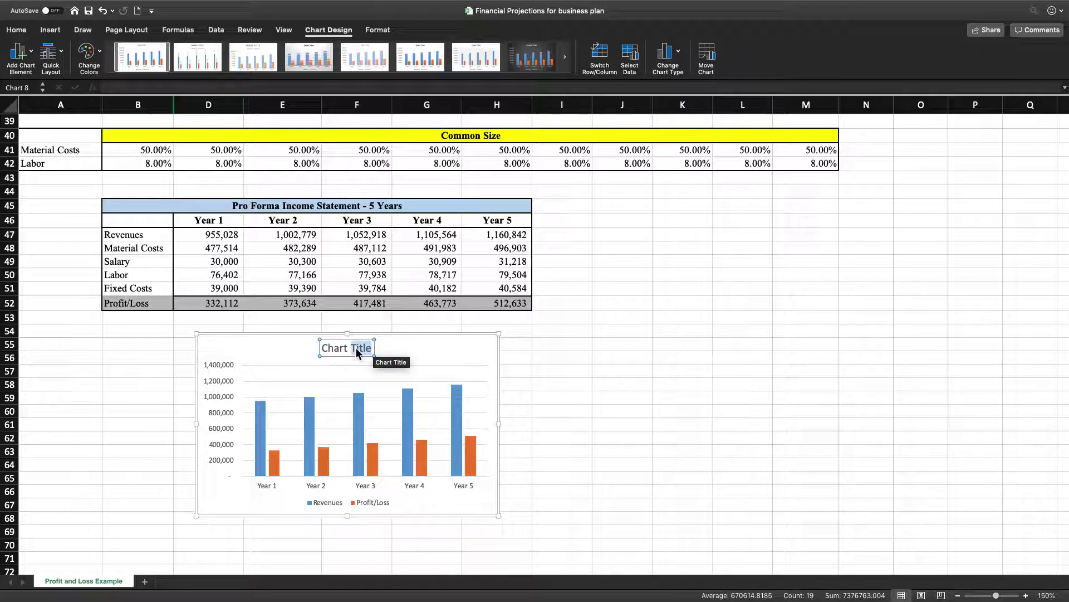
pyautogui.click(356, 348)
pyautogui.write('Pro')
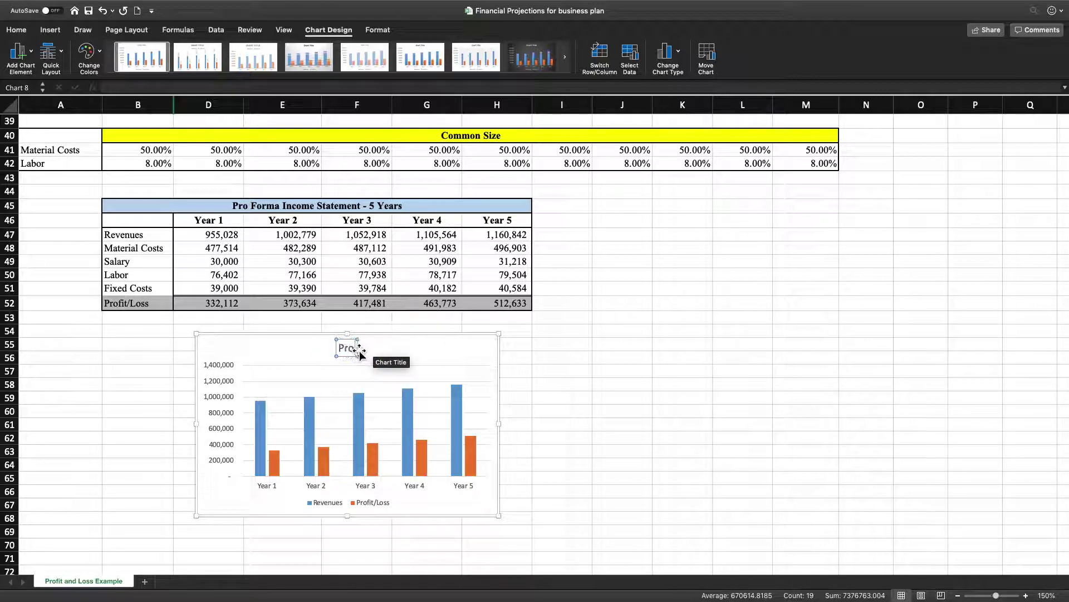
pyautogui.write('forma')
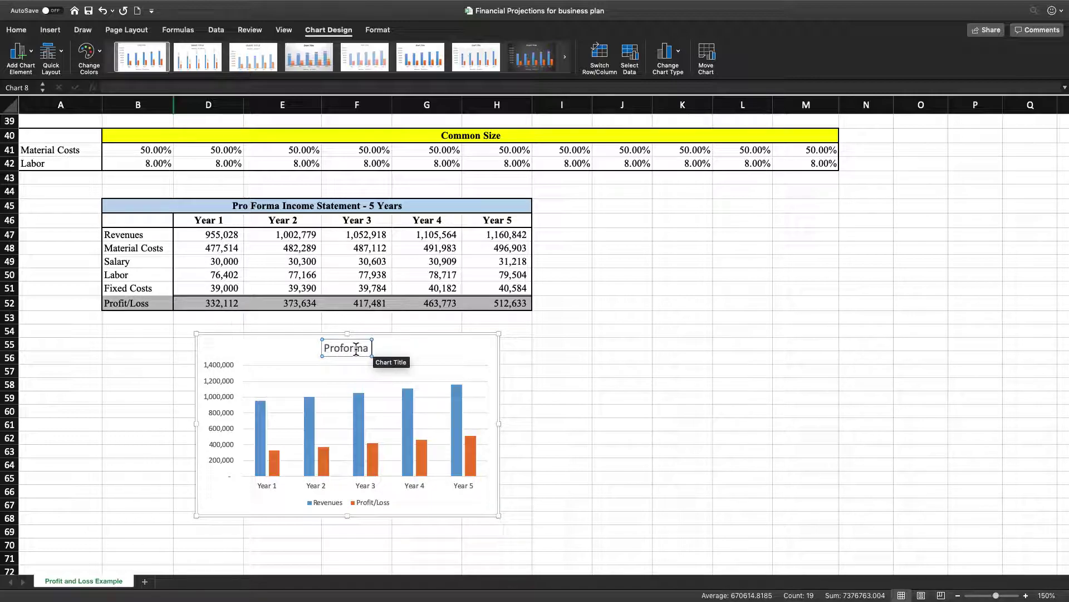
pyautogui.write(' Income Sta')
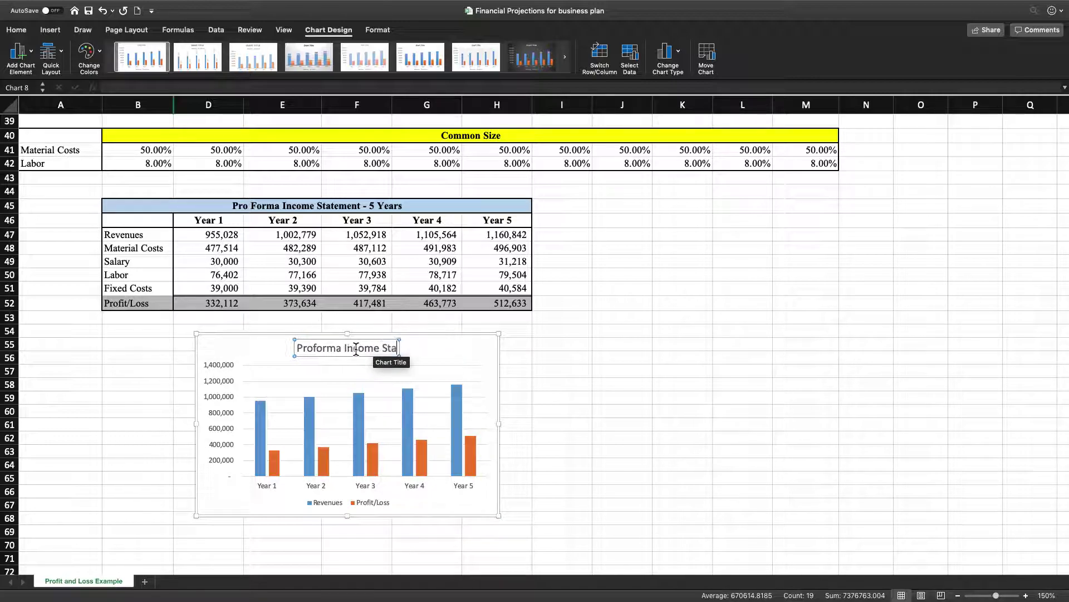
pyautogui.write('tement 5 Years')
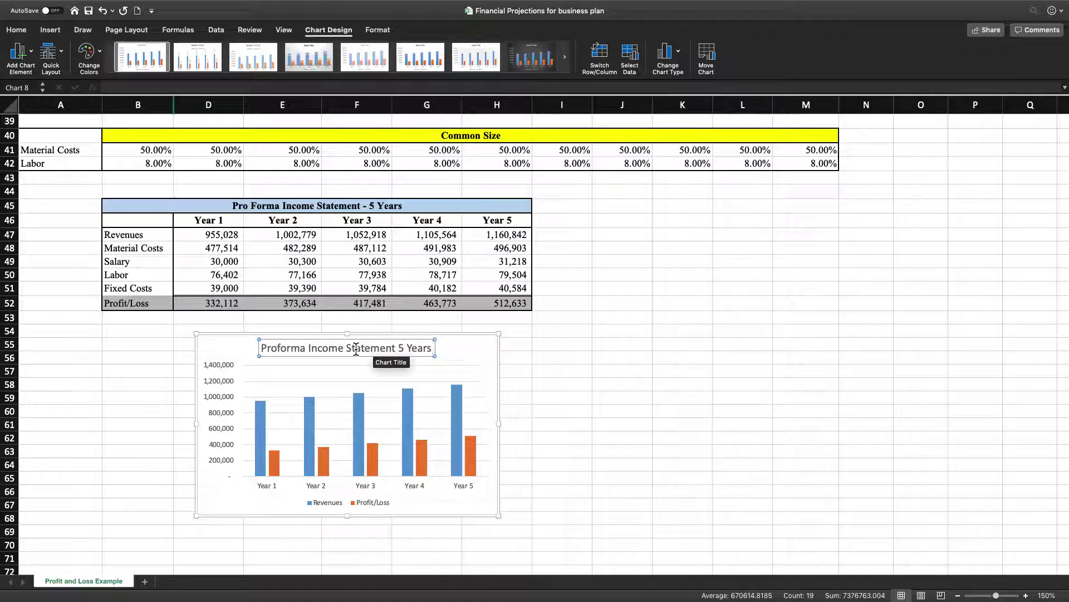
pyautogui.click(749, 365)
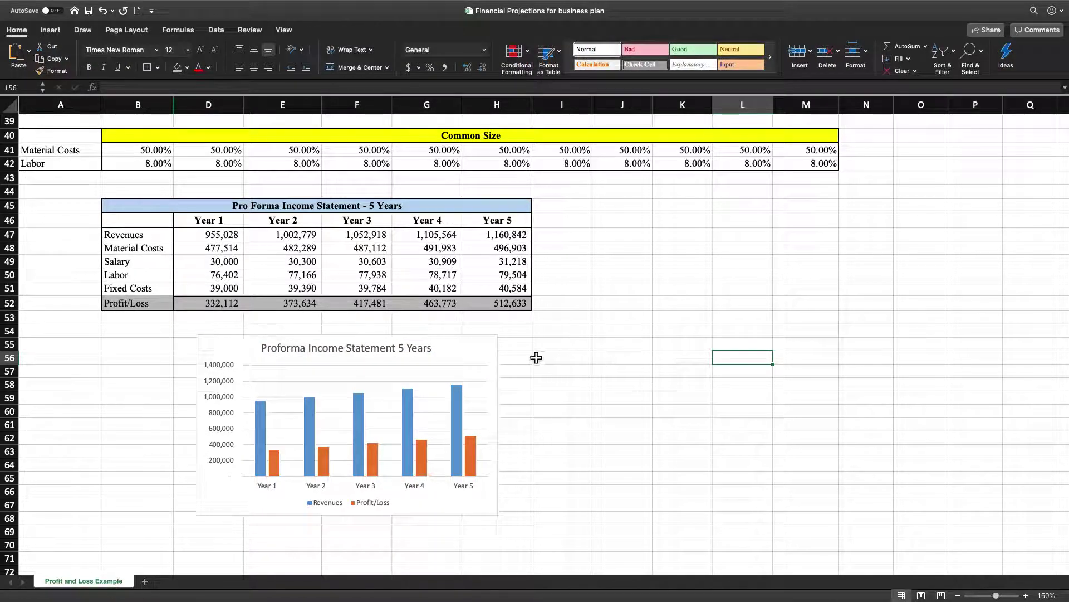
# Apply the last style in the chart style gallery, with a bold title and shaded columns, to the income statement chart.
pyautogui.click(487, 356)
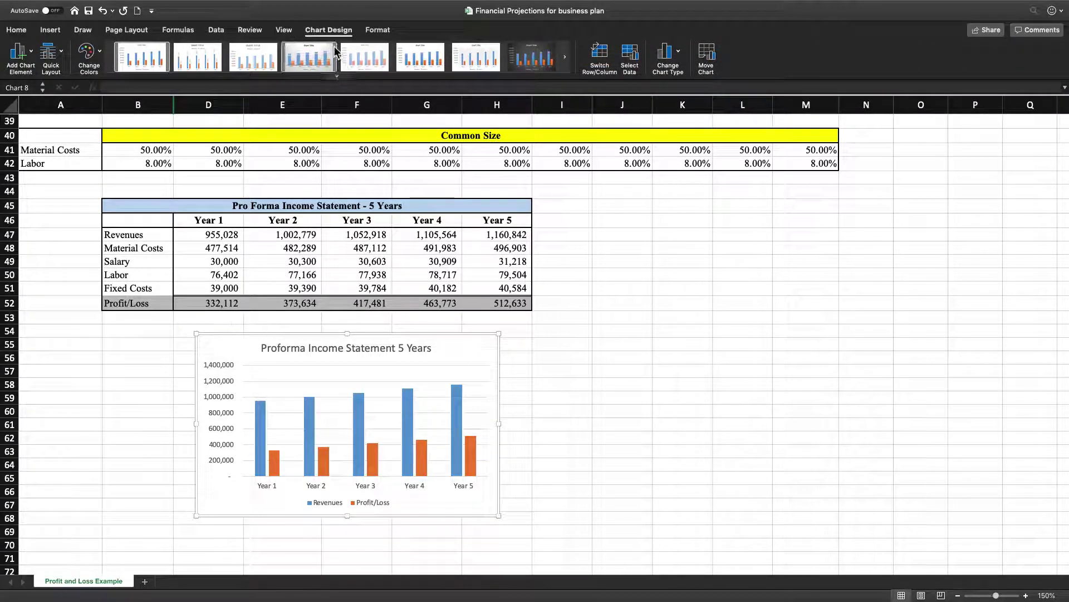
pyautogui.click(338, 78)
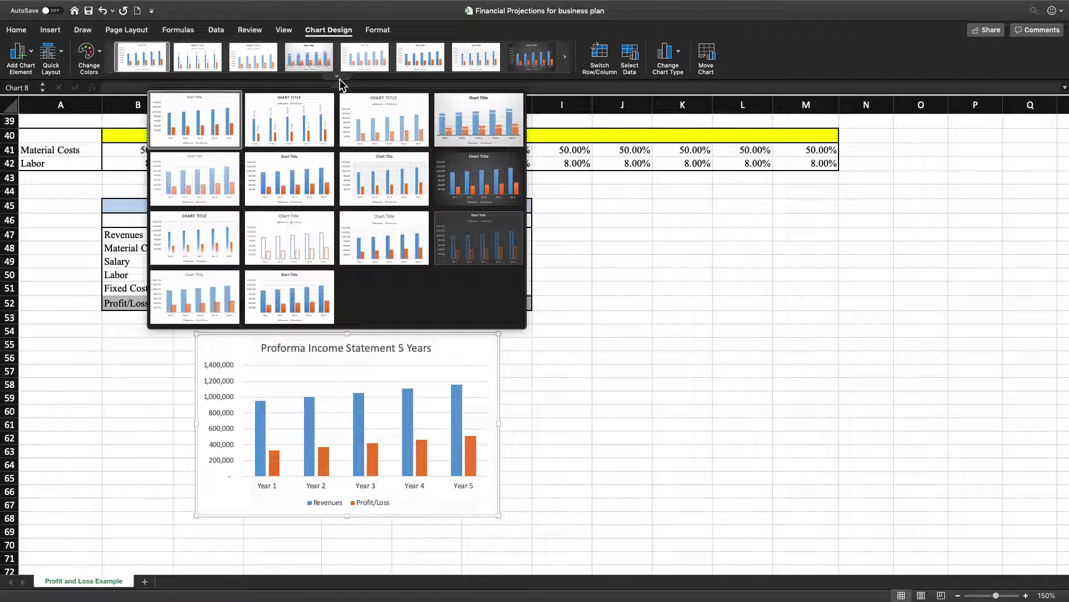
pyautogui.click(309, 304)
pyautogui.click(628, 382)
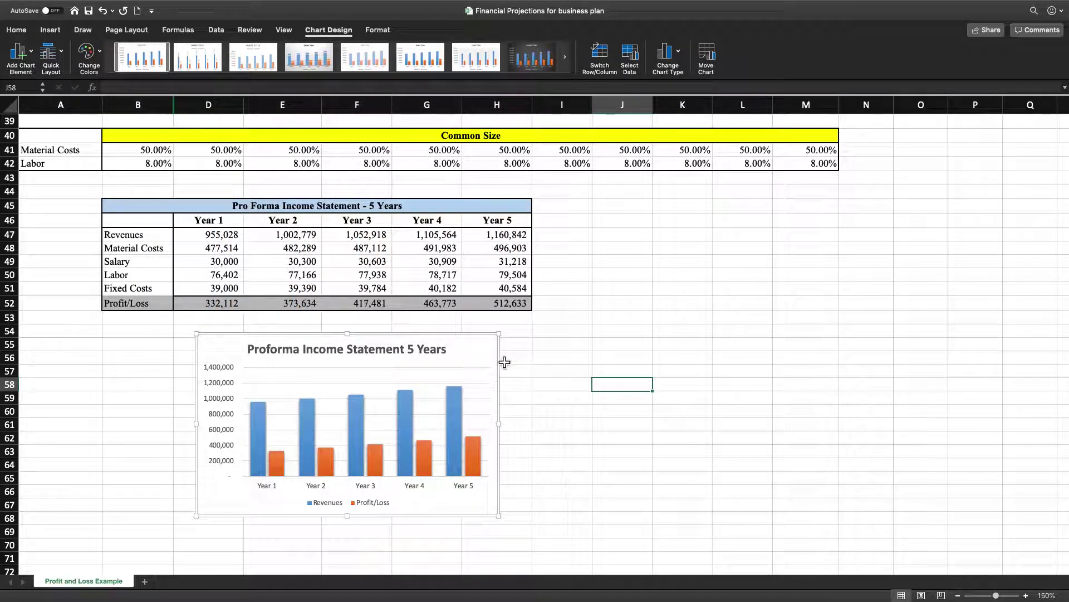
# Recolor the five-year income statement column chart with the first monochromatic palette, in blue shades, and deselect the chart.
pyautogui.click(488, 356)
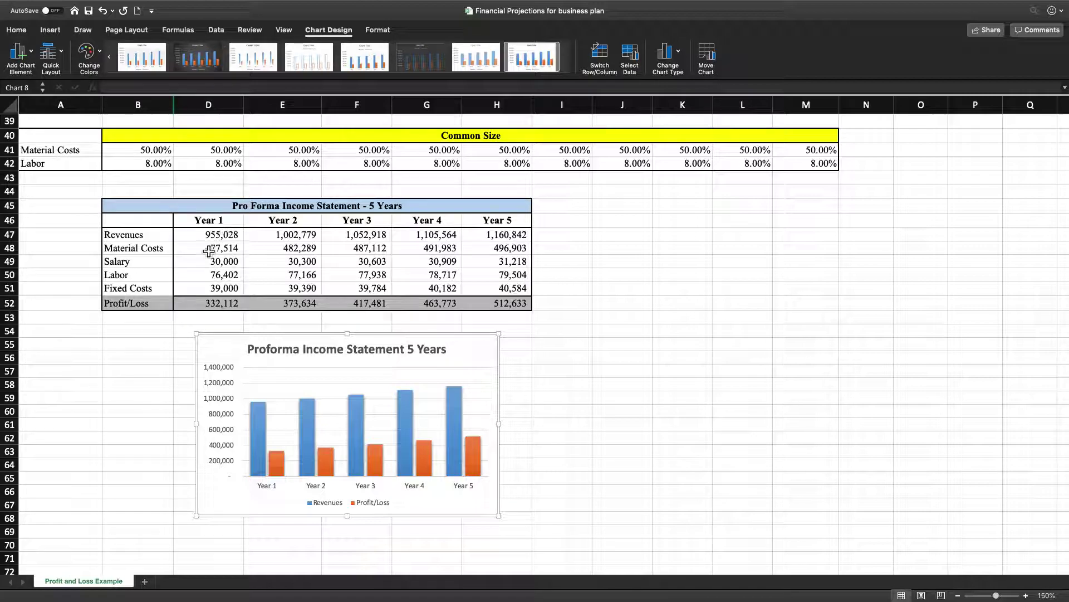
pyautogui.click(103, 55)
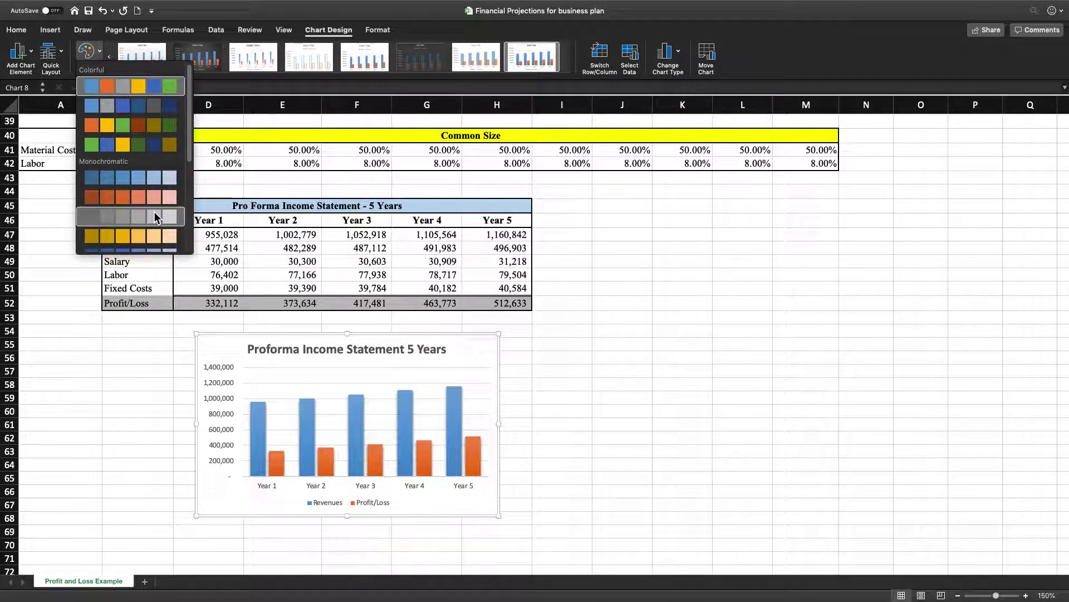
pyautogui.click(156, 177)
pyautogui.click(657, 378)
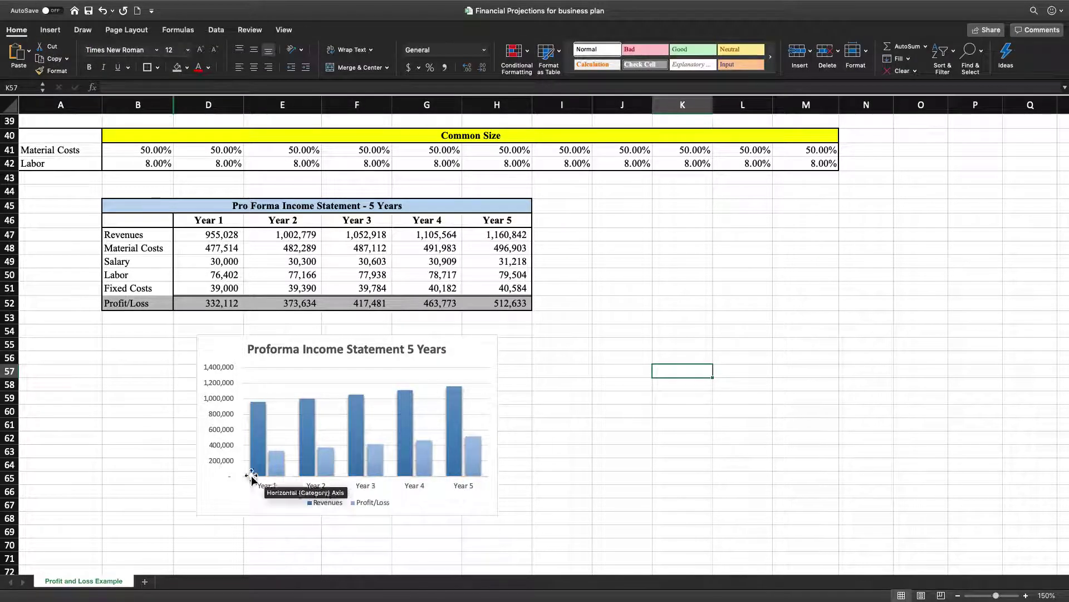
# Examine the column chart's Revenues and Profit/Loss data points, then compare the sheet's tables with the Monthly Fixed Costs pie chart.
pyautogui.moveTo(291, 418)
pyautogui.moveTo(262, 427)
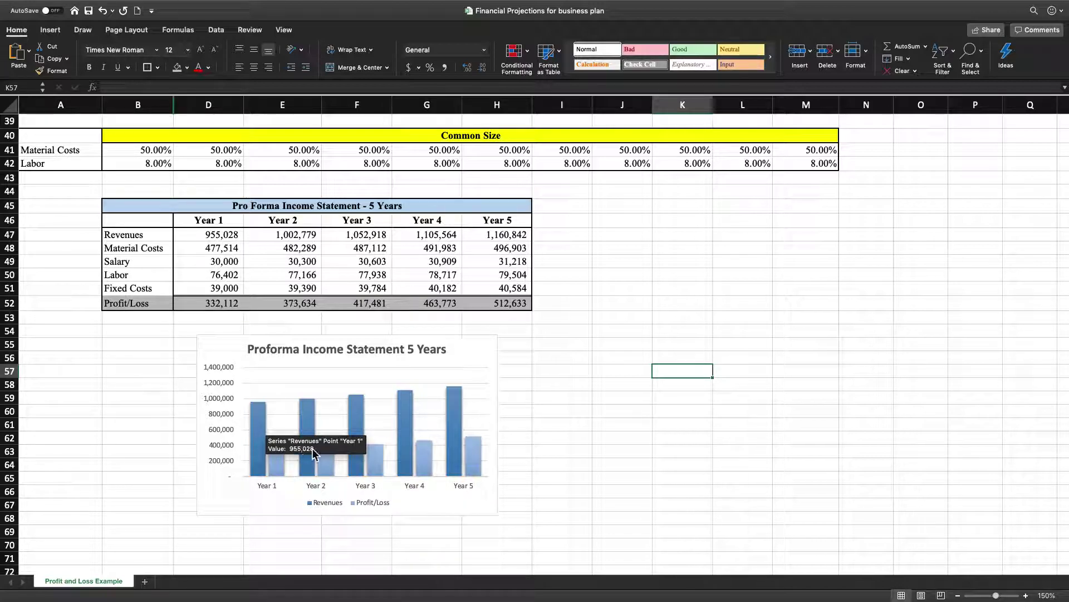
pyautogui.moveTo(449, 455)
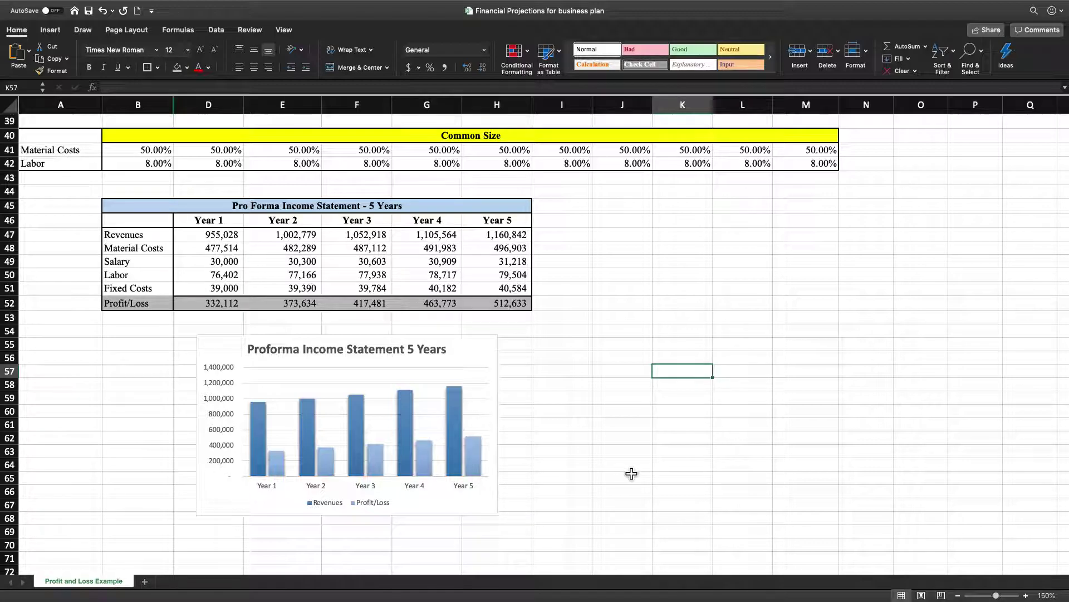
pyautogui.click(478, 354)
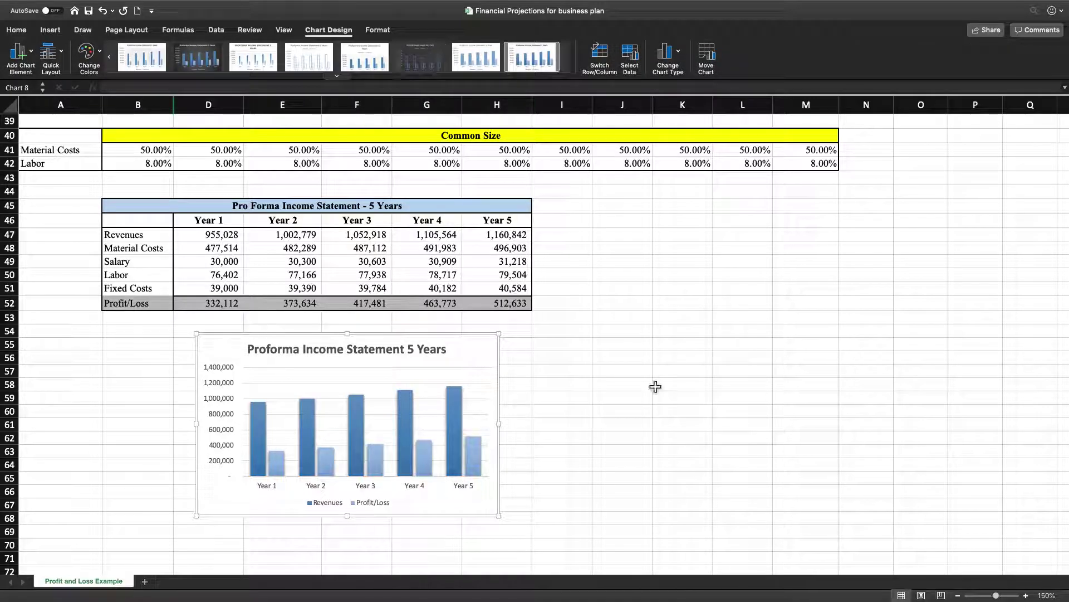
pyautogui.click(599, 373)
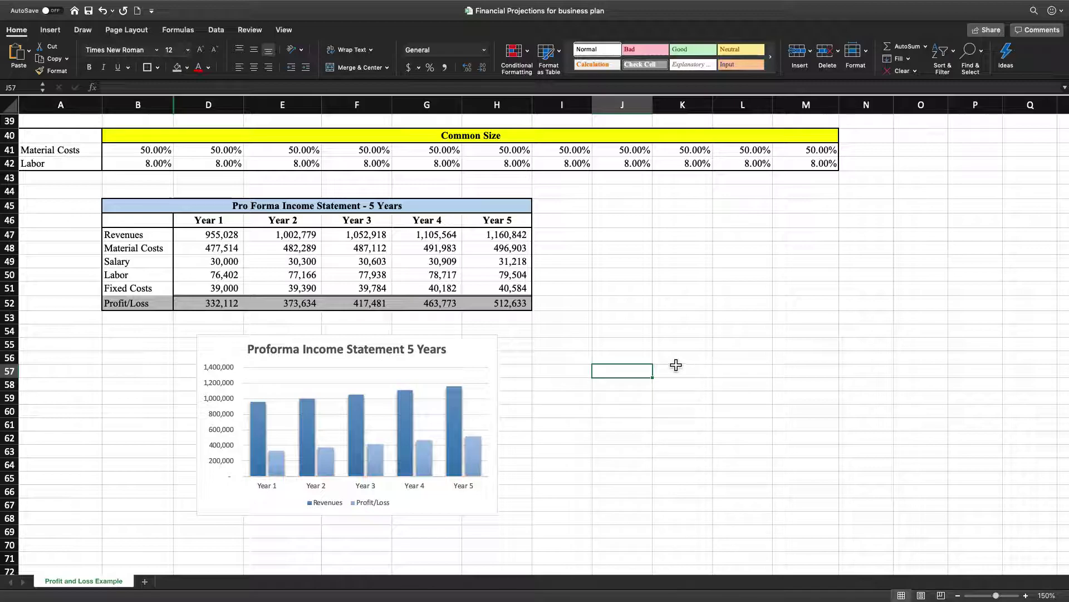
pyautogui.scroll(3, 640, 313)
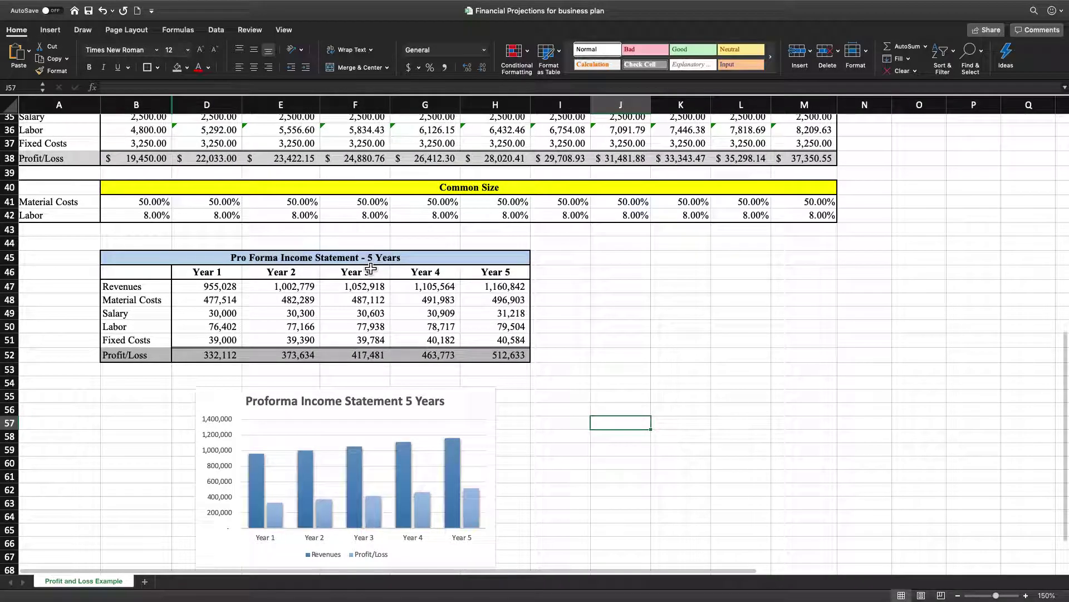
pyautogui.scroll(10, 435, 325)
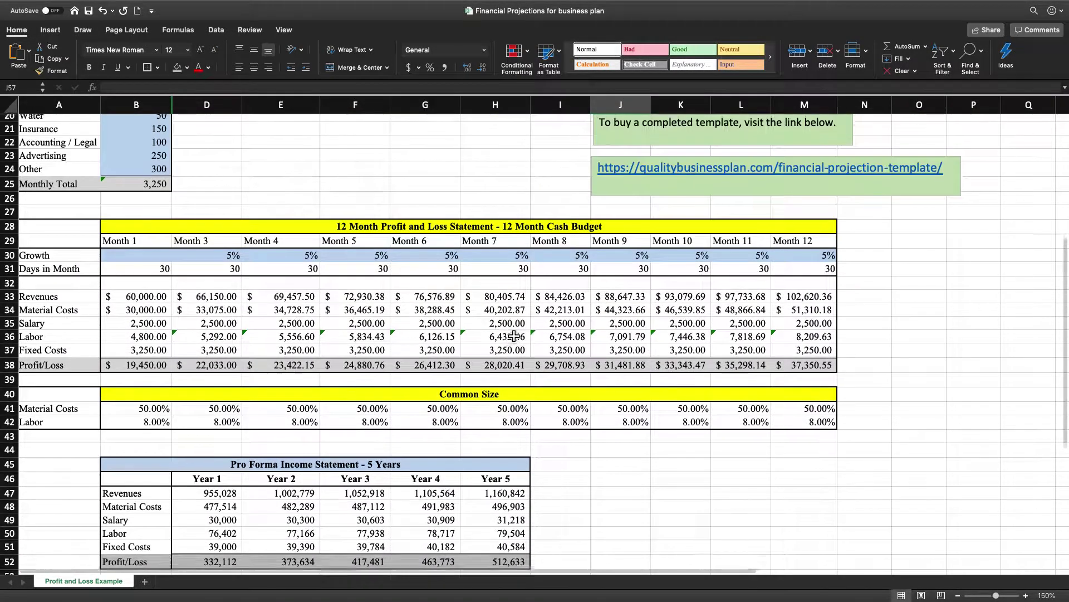
pyautogui.scroll(1, 468, 326)
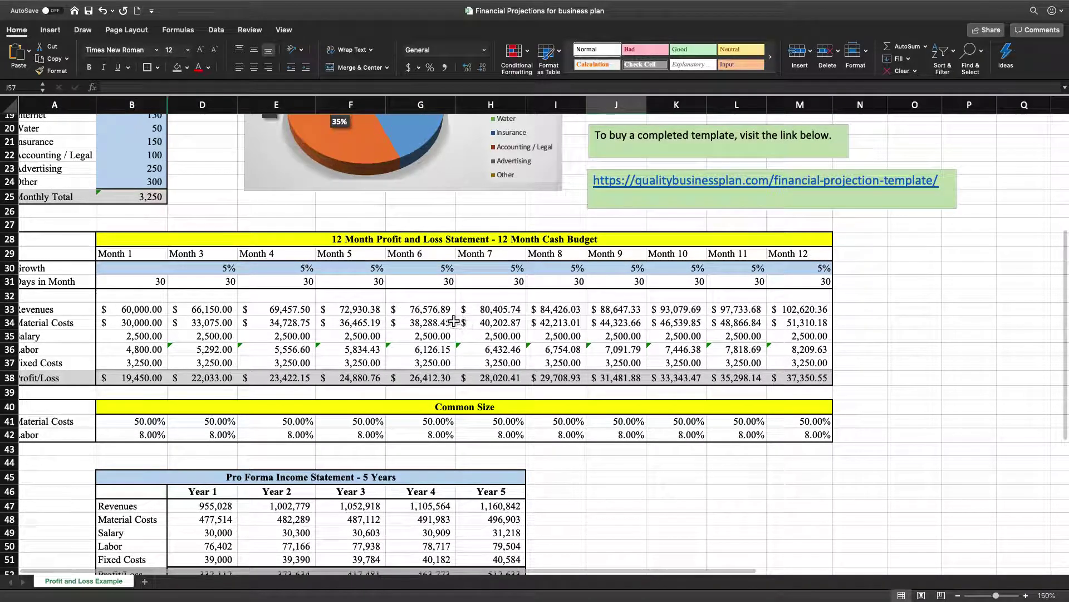
pyautogui.scroll(12, 454, 322)
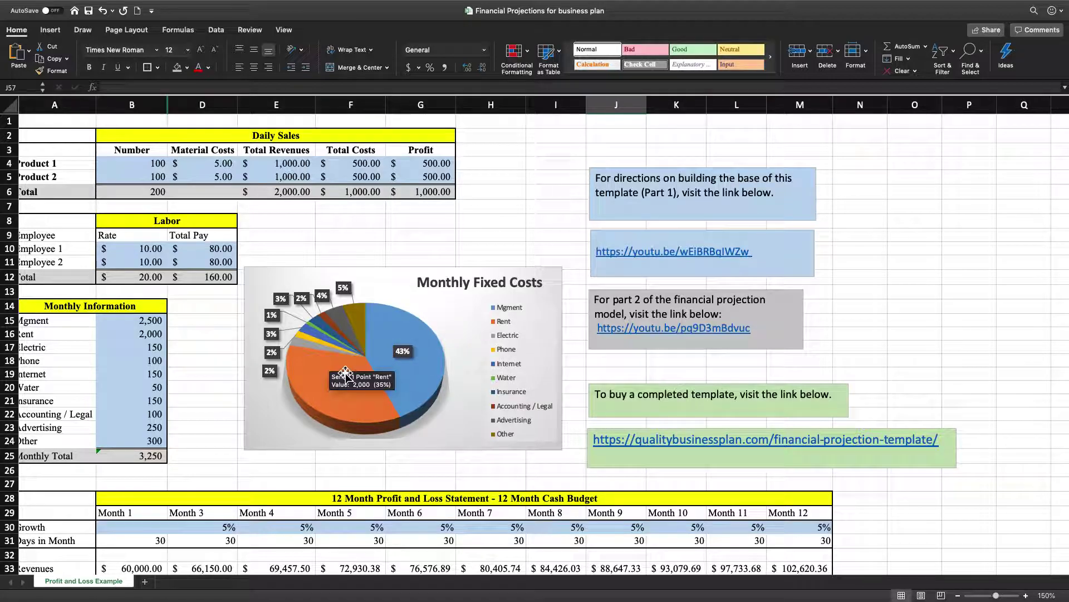
pyautogui.scroll(-15, 350, 376)
pyautogui.scroll(-5, 351, 376)
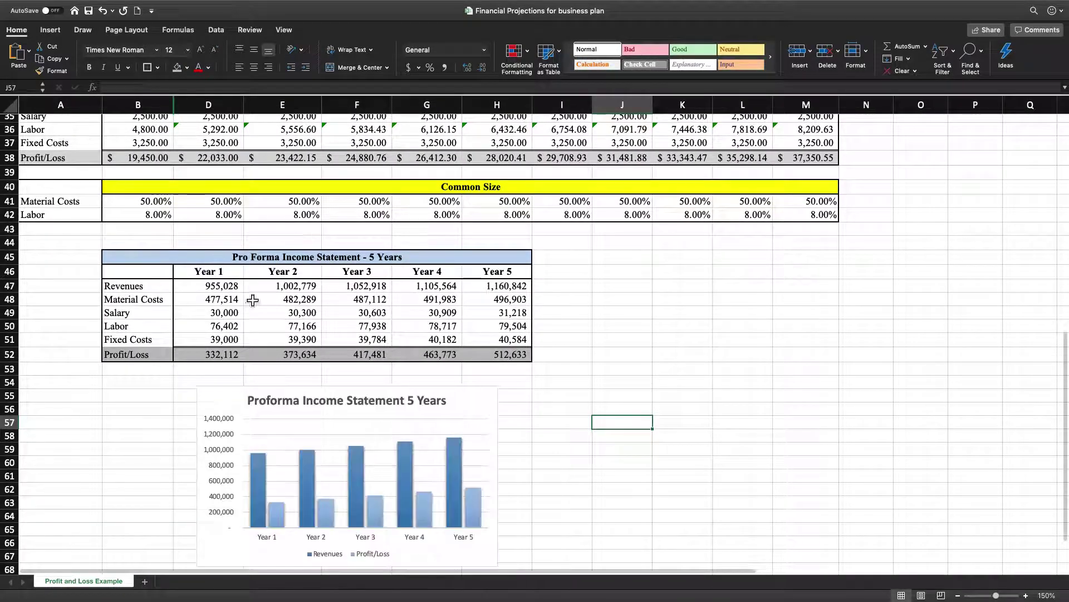
pyautogui.moveTo(361, 451)
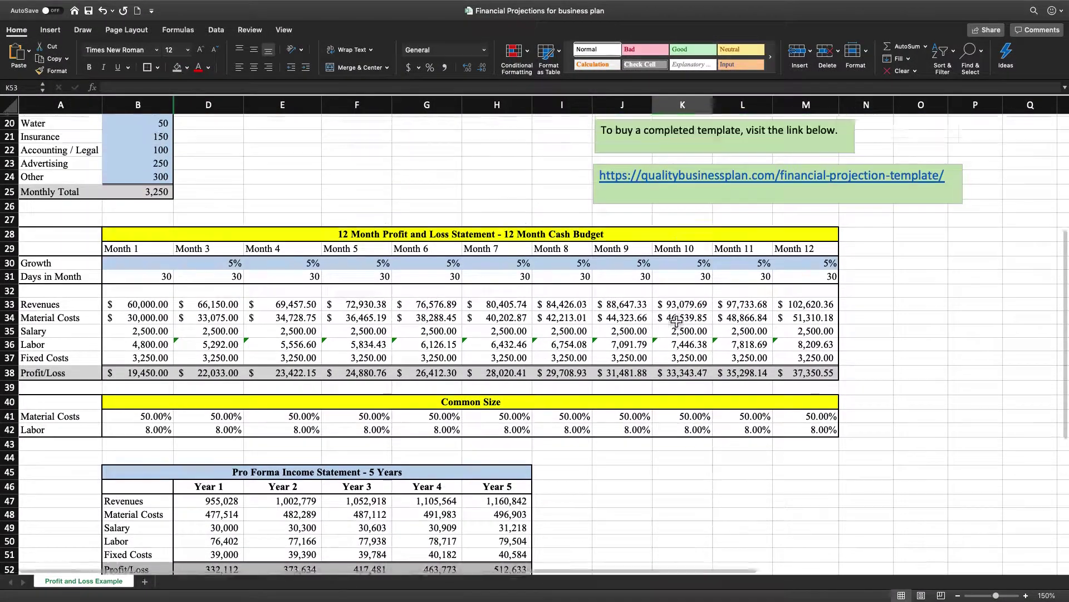
pyautogui.scroll(10, 472, 275)
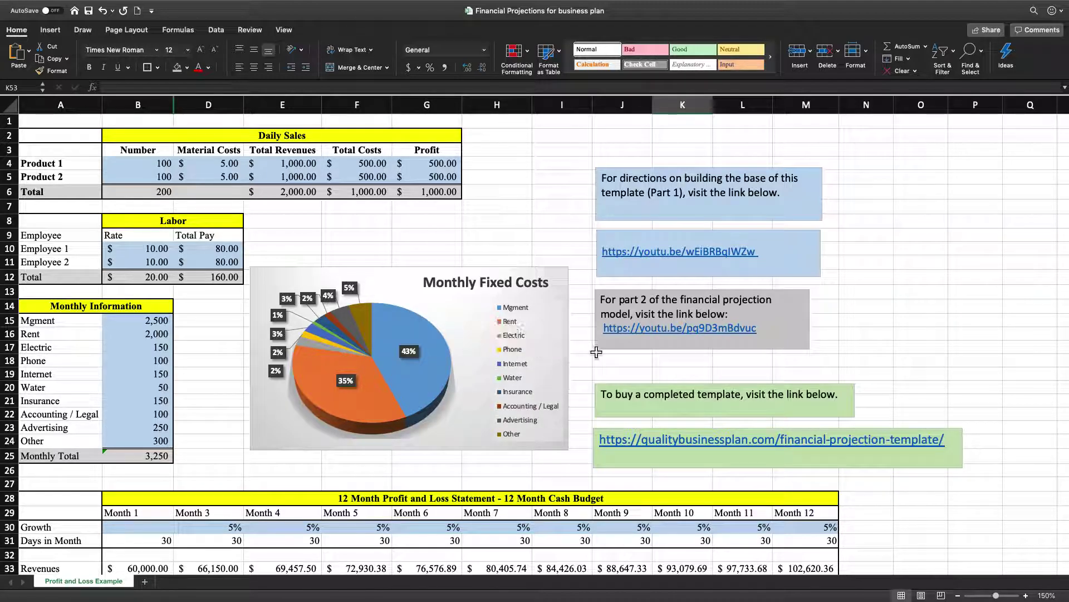
# Set the Internet cost in the Monthly Information table to 1,000 to test the pie chart's link to the data.
pyautogui.scroll(-2, 592, 345)
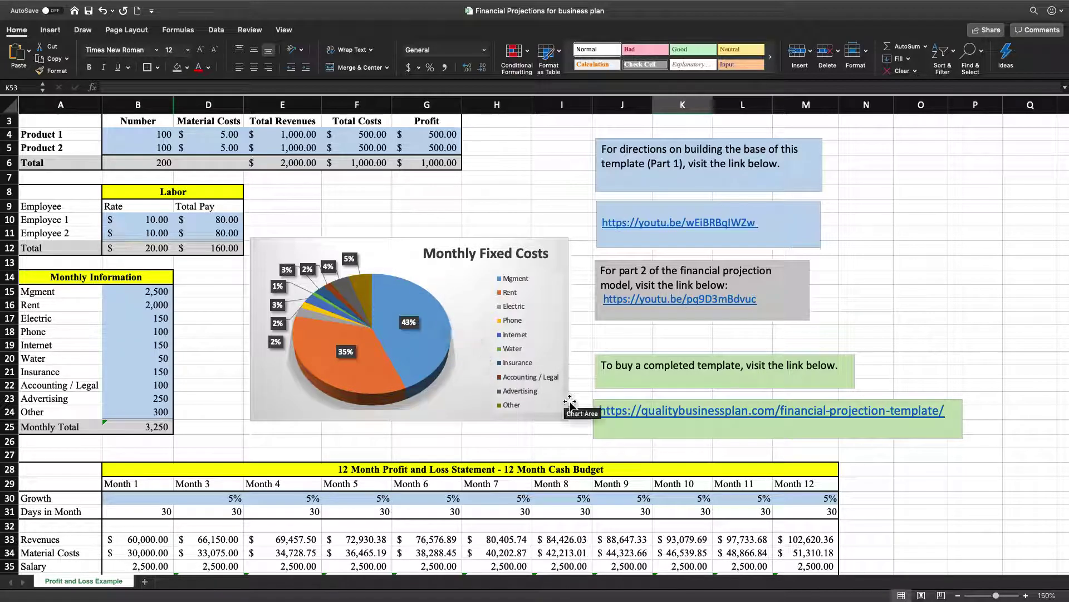
pyautogui.scroll(-2, 704, 384)
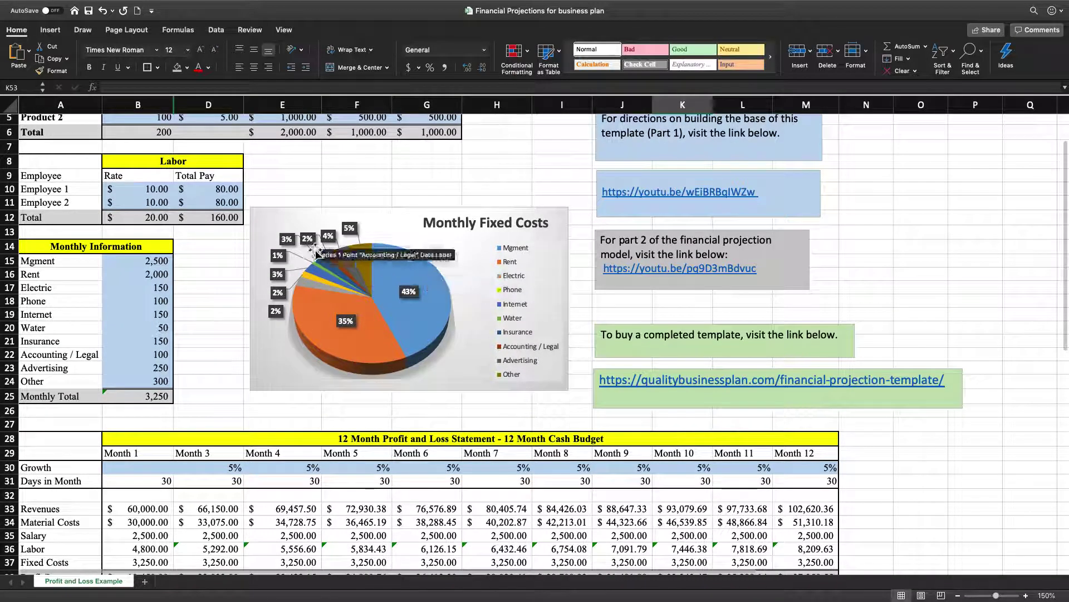
pyautogui.click(146, 315)
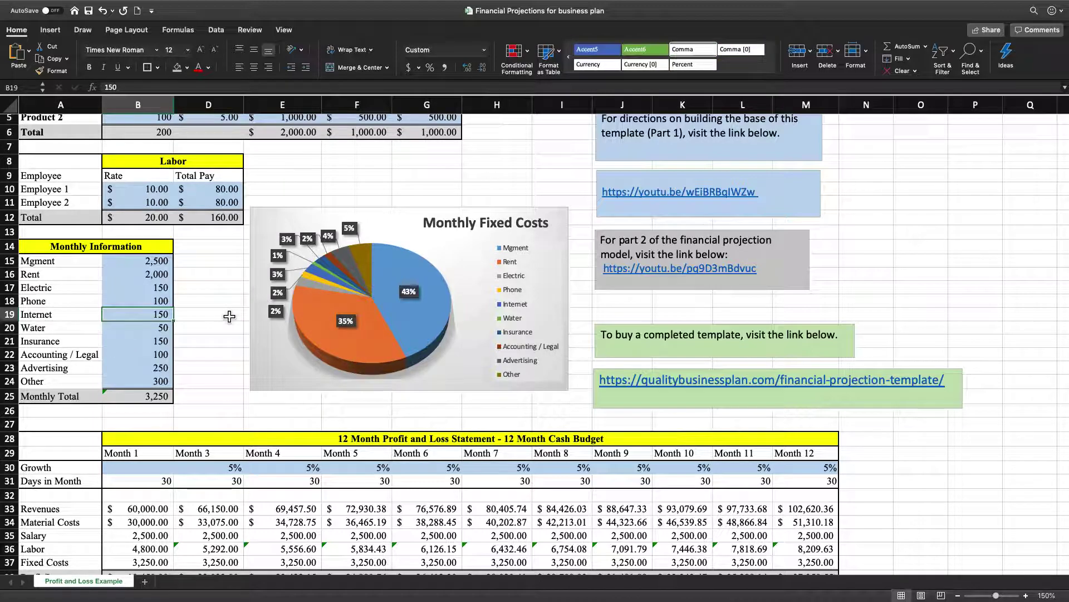
pyautogui.write('1,000')
pyautogui.press('Return')
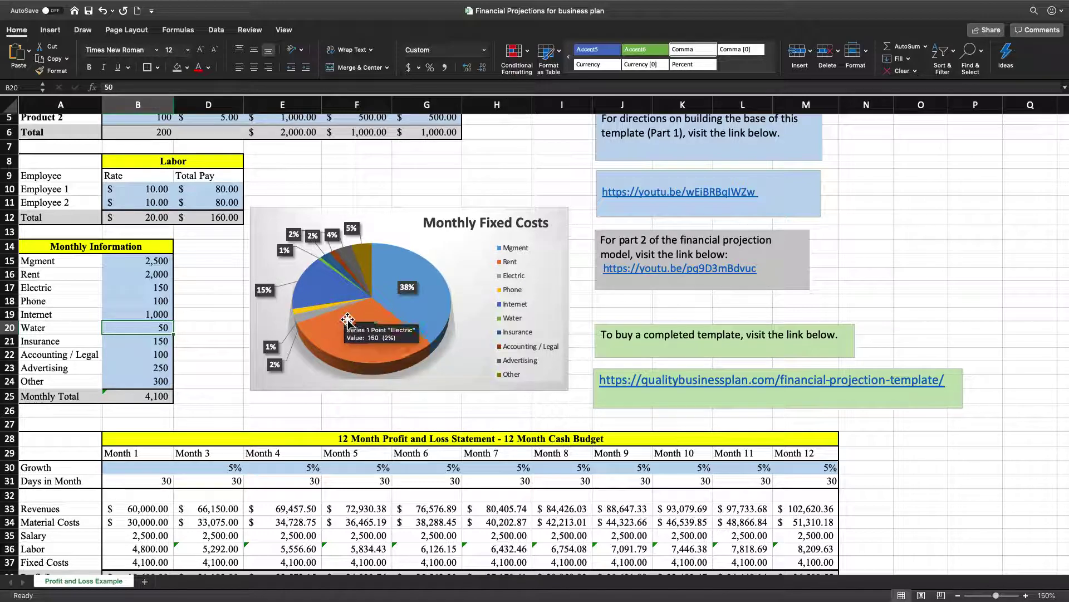
# Undo the last change to the Internet cost and look over the sheet.
pyautogui.click(102, 11)
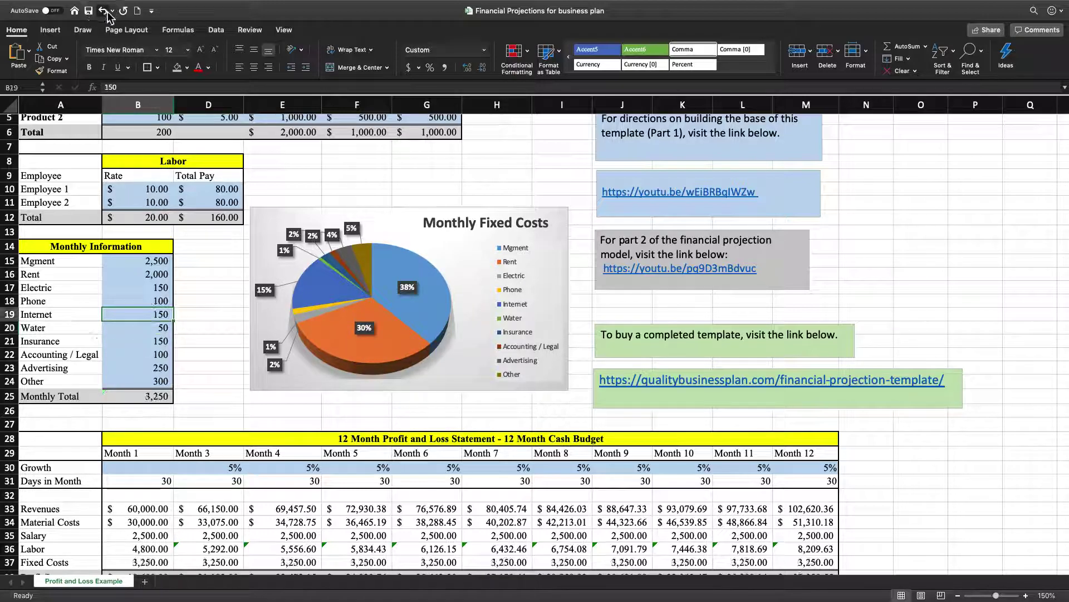
pyautogui.click(220, 319)
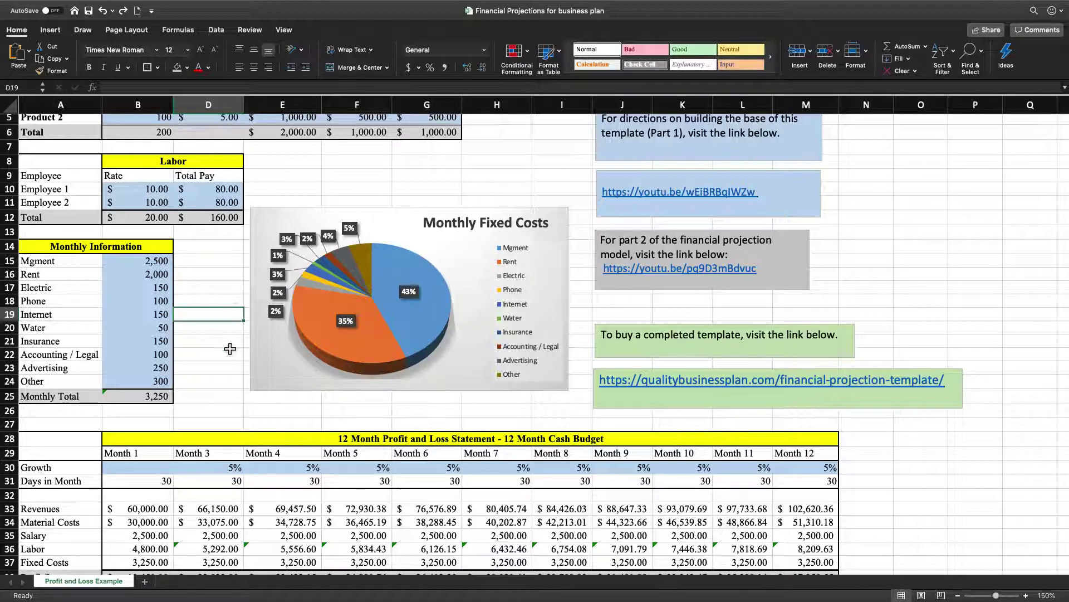
pyautogui.scroll(-8, 214, 388)
pyautogui.scroll(9, 215, 388)
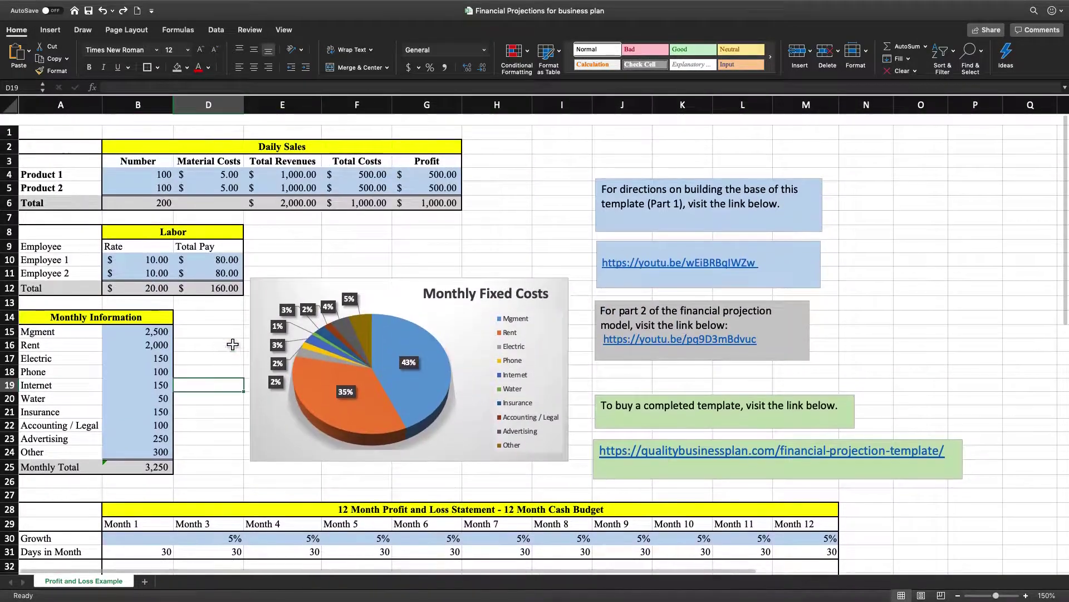